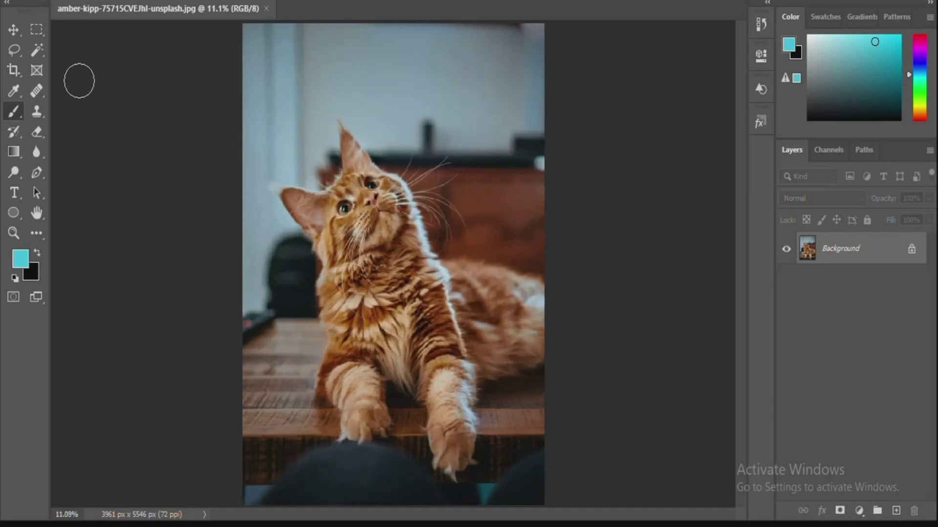
# Widen the cat photo's canvas on its left side to 4807 px with the Crop tool, filling the added area.
pyautogui.click(13, 70)
pyautogui.moveTo(243, 271); pyautogui.dragTo(210, 265)
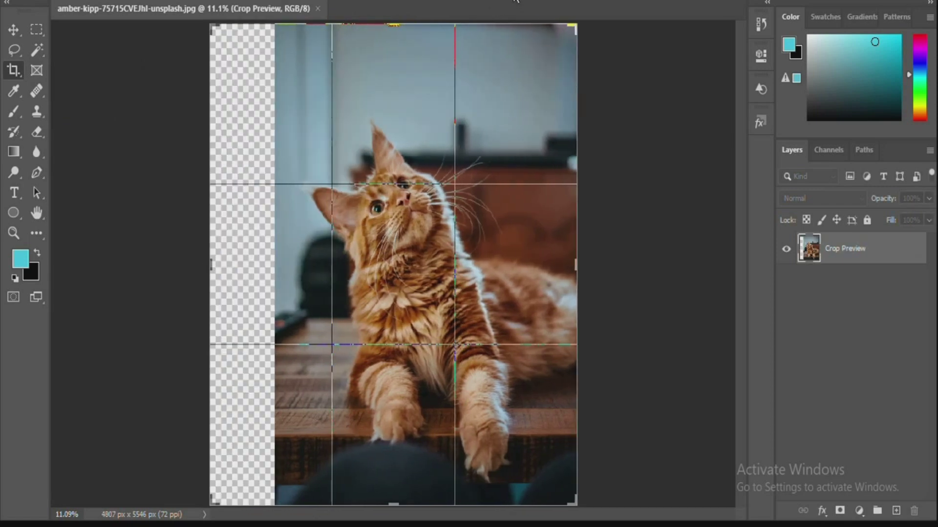
pyautogui.press('Return')
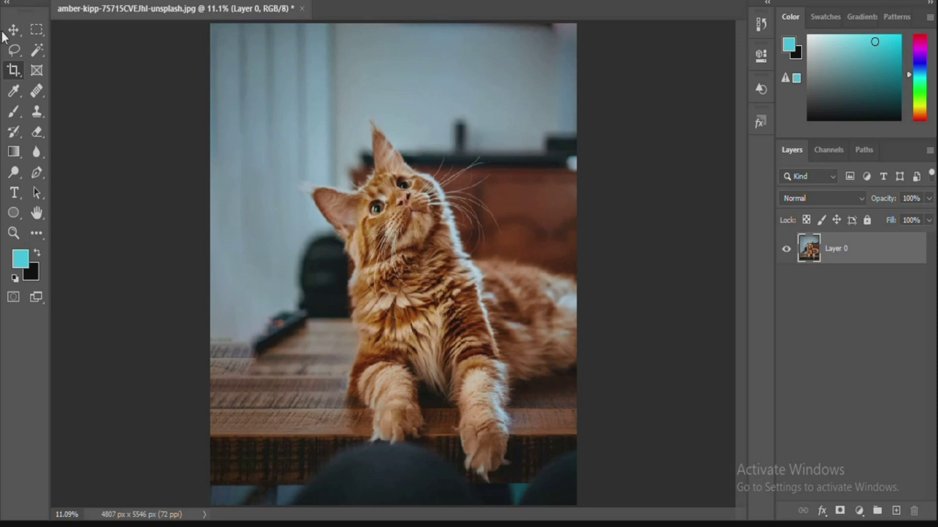
# Duplicate the photo layer and add a Color Lookup adjustment above it using the Moonlight.3DL 3DLUT file.
pyautogui.click(18, 29)
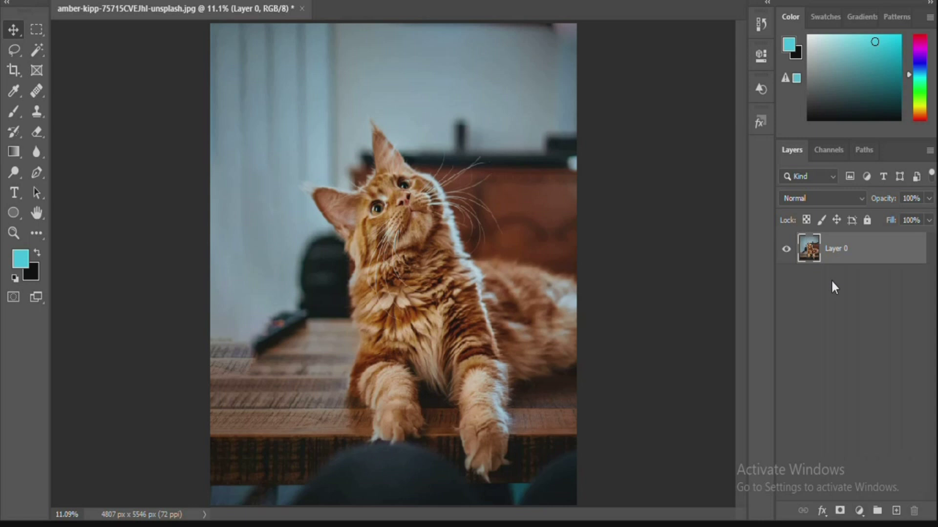
pyautogui.hotkey('ctrl', 'j')
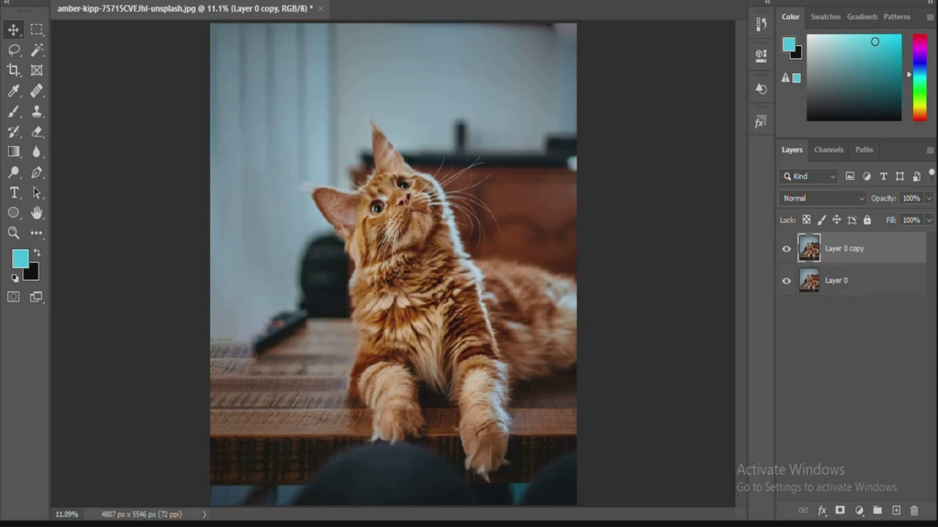
pyautogui.click(860, 511)
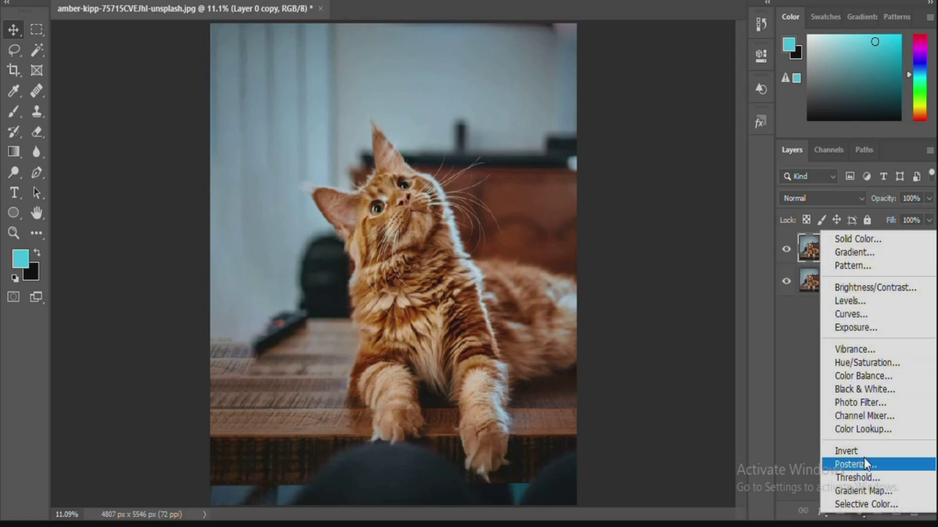
pyautogui.click(865, 429)
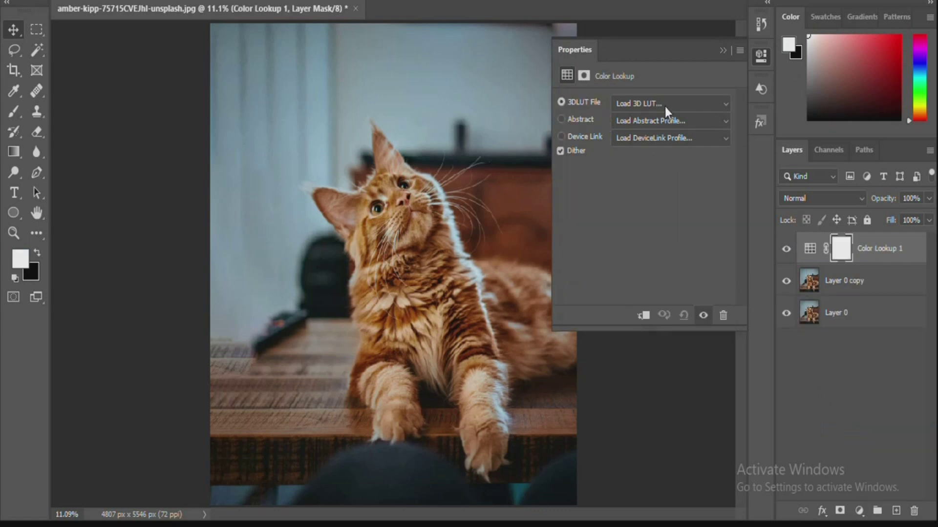
pyautogui.click(665, 104)
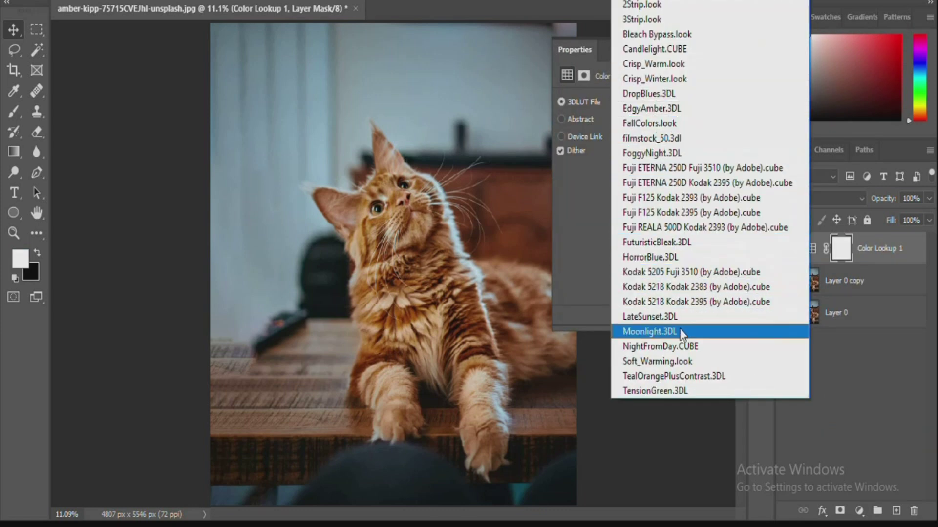
pyautogui.click(683, 332)
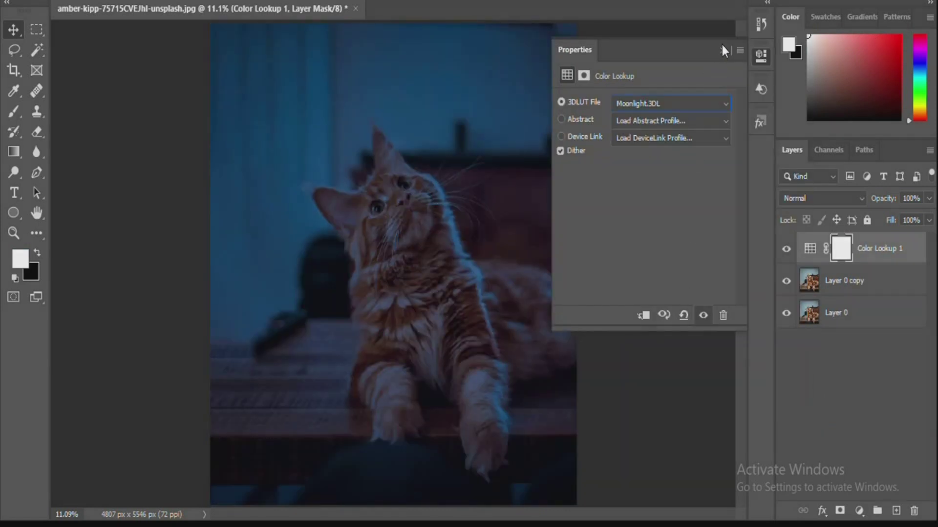
pyautogui.click(722, 45)
# Add a Black & White adjustment layer with the default preset and set its opacity to 60%.
pyautogui.click(858, 510)
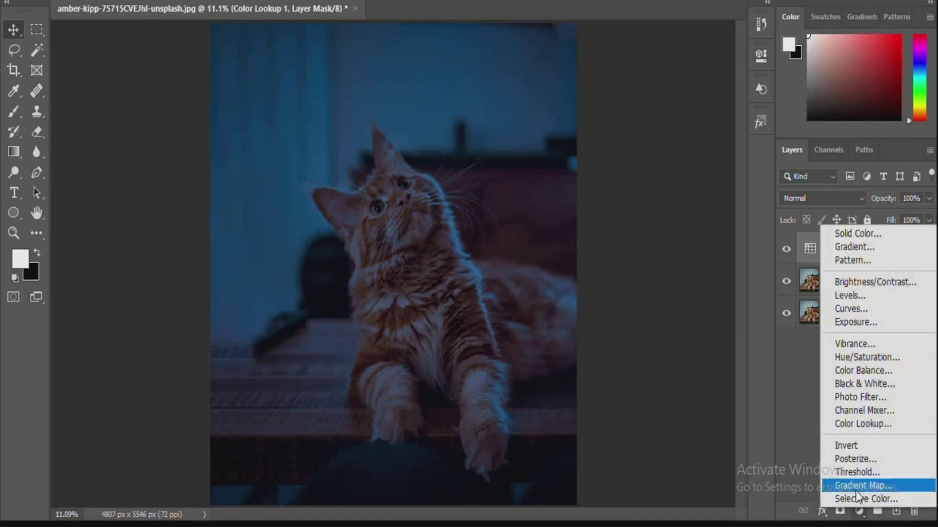
pyautogui.click(865, 384)
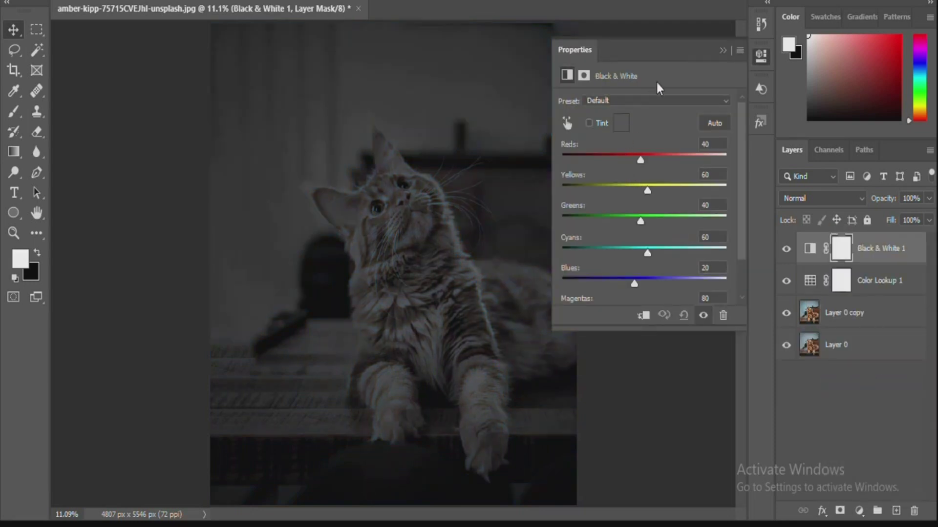
pyautogui.click(721, 51)
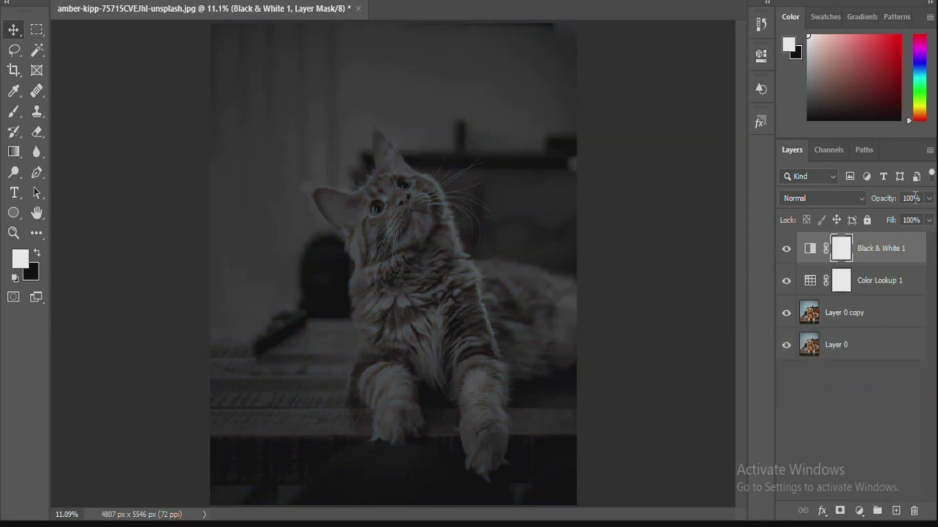
pyautogui.write('60')
# Add an Exposure adjustment layer on top and lower its exposure slightly to darken the scene.
pyautogui.click(860, 512)
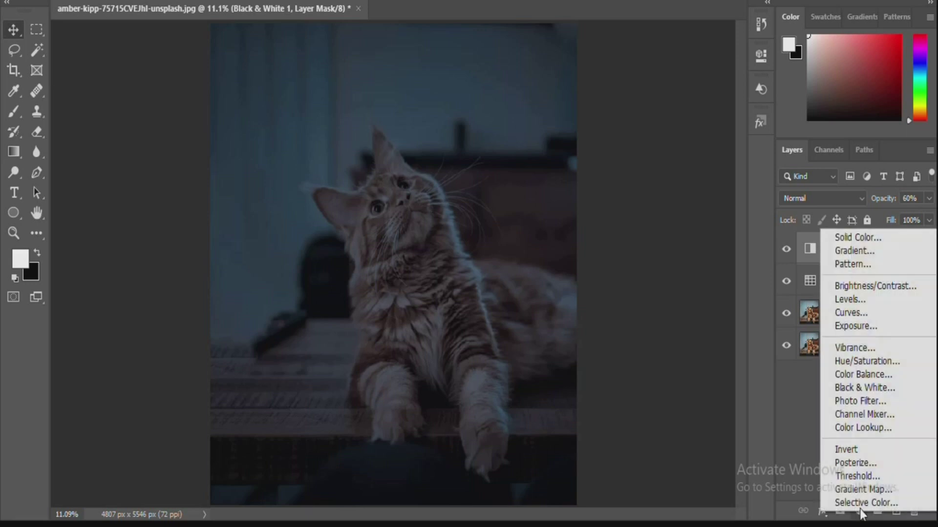
pyautogui.click(869, 326)
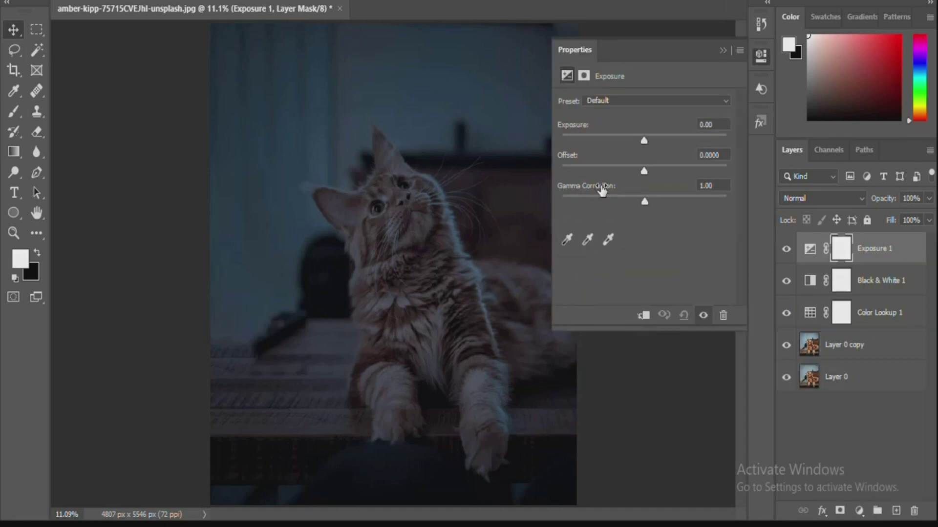
pyautogui.moveTo(643, 140)
pyautogui.mouseDown()
pyautogui.moveTo(666, 139)
pyautogui.moveTo(632, 135)
pyautogui.mouseUp()
pyautogui.click(639, 135)
pyautogui.click(722, 50)
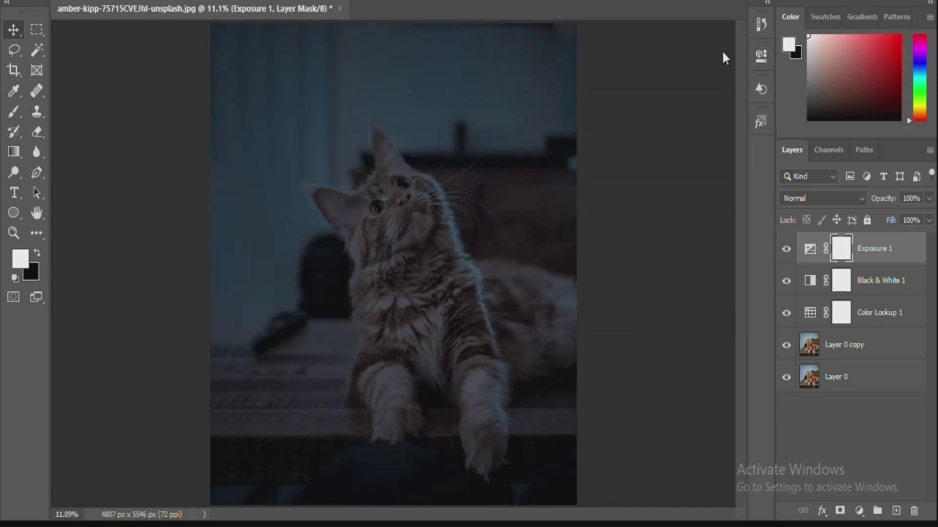
# Show only Layer 0, hiding all other layers, and make an automatic selection of the whole cat.
pyautogui.click(835, 346)
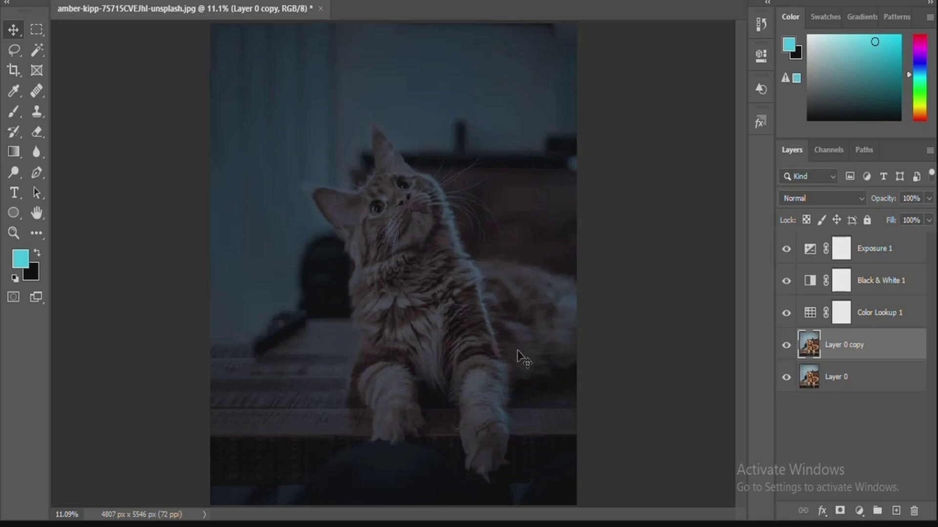
pyautogui.click(811, 379)
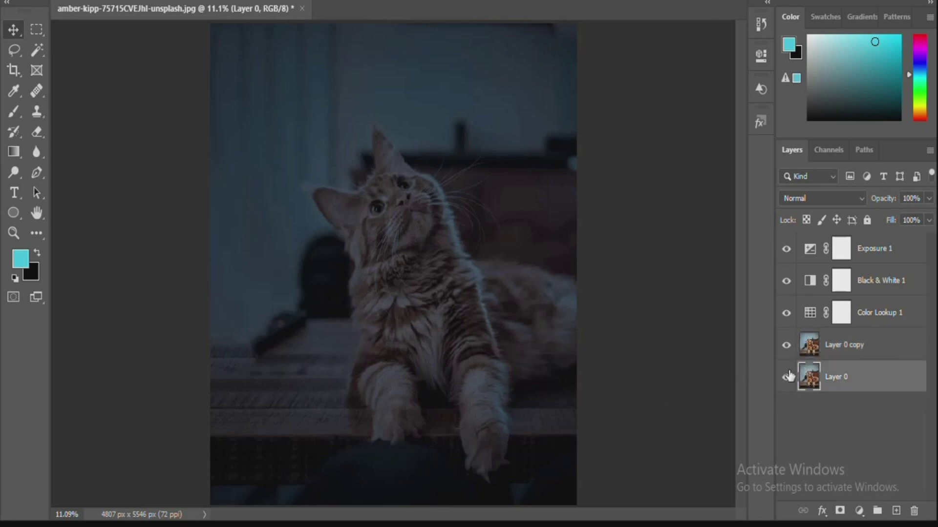
pyautogui.keyDown('alt'); pyautogui.click(786, 378); pyautogui.keyUp('alt')
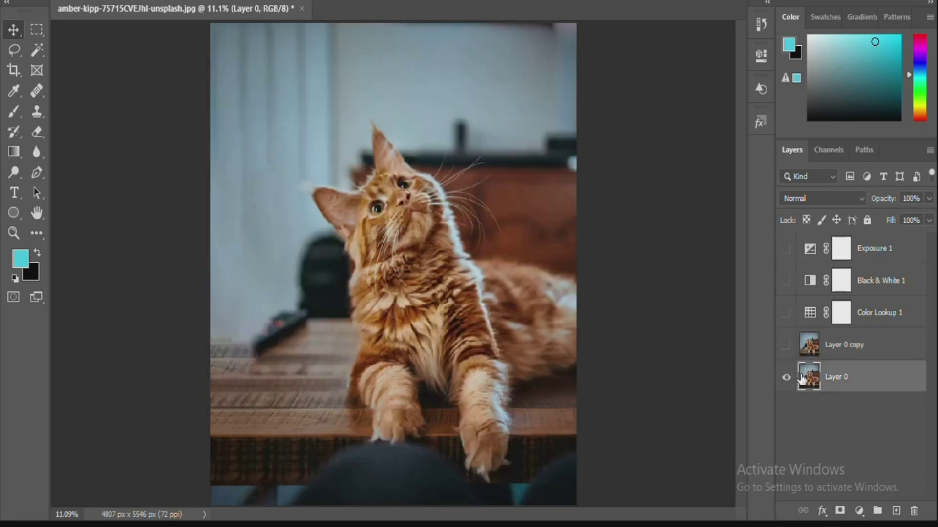
pyautogui.click(36, 52)
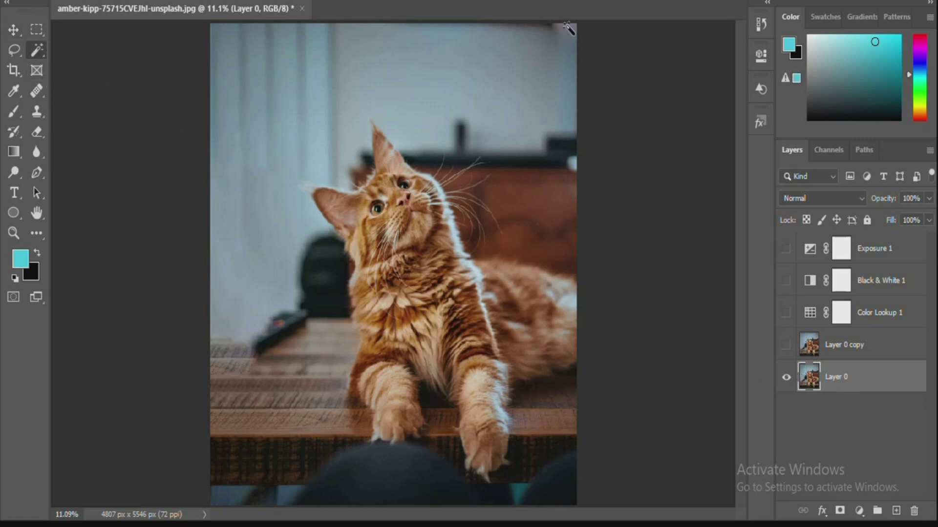
pyautogui.click(487, 190)
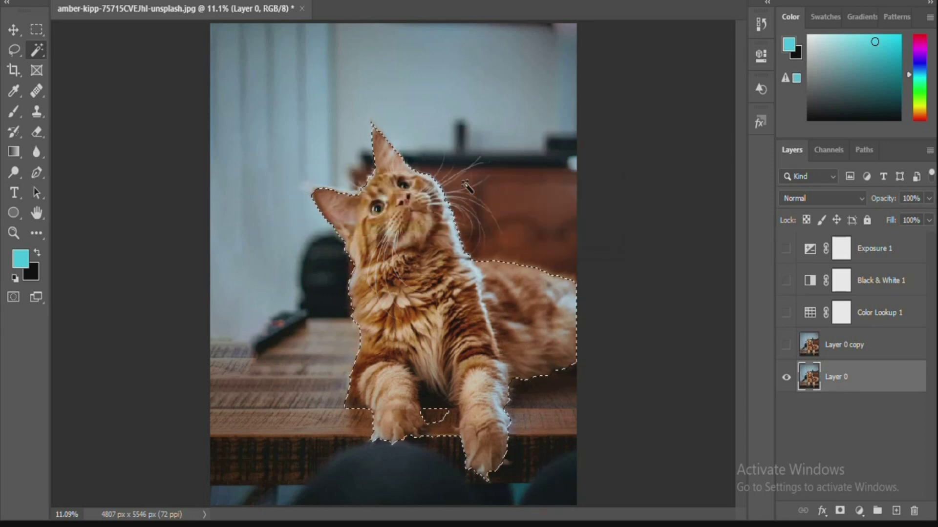
# Refine the cat selection with the Quick Selection tool, removing the table areas between the front legs and beside the left foreleg.
pyautogui.scroll(3, 446, 398)
pyautogui.scroll(3, 446, 398)
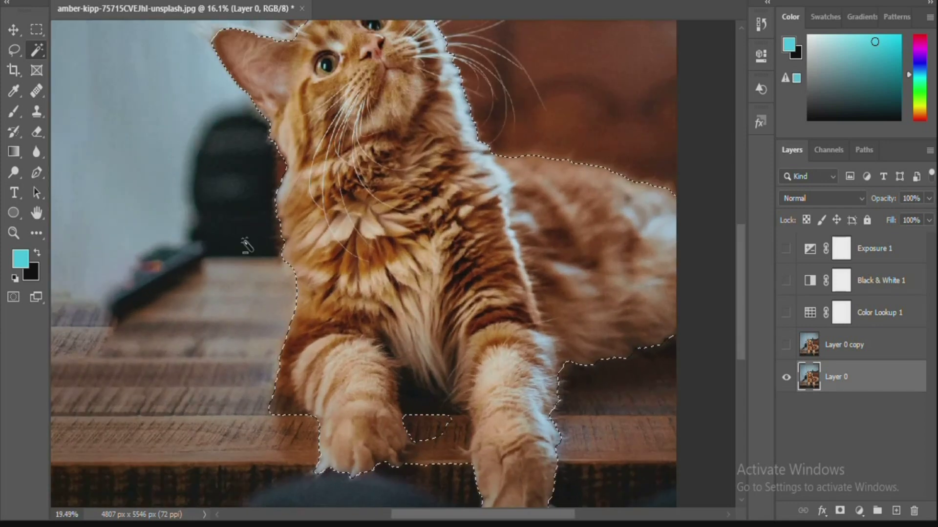
pyautogui.rightClick(37, 50)
pyautogui.click(88, 63)
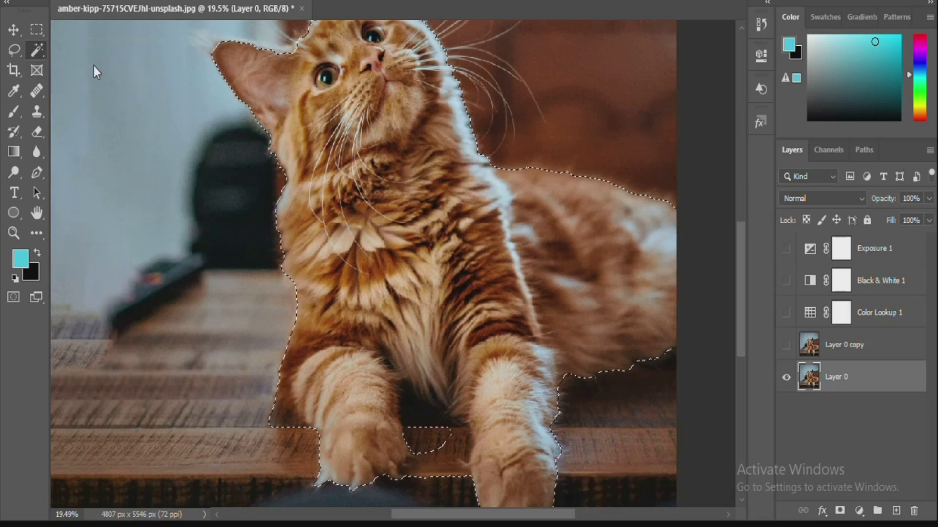
pyautogui.moveTo(739, 272); pyautogui.dragTo(744, 320)
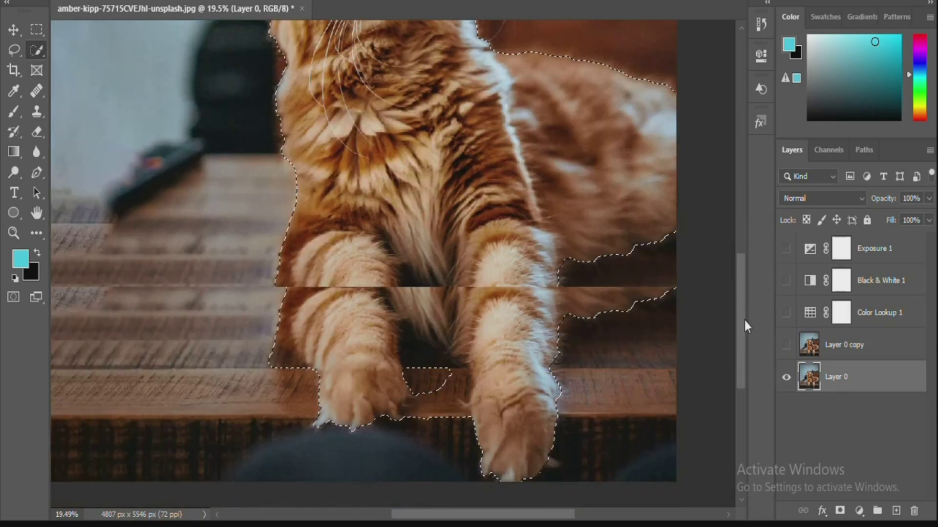
pyautogui.moveTo(442, 259)
pyautogui.mouseDown()
pyautogui.moveTo(443, 304)
pyautogui.moveTo(435, 269)
pyautogui.mouseUp()
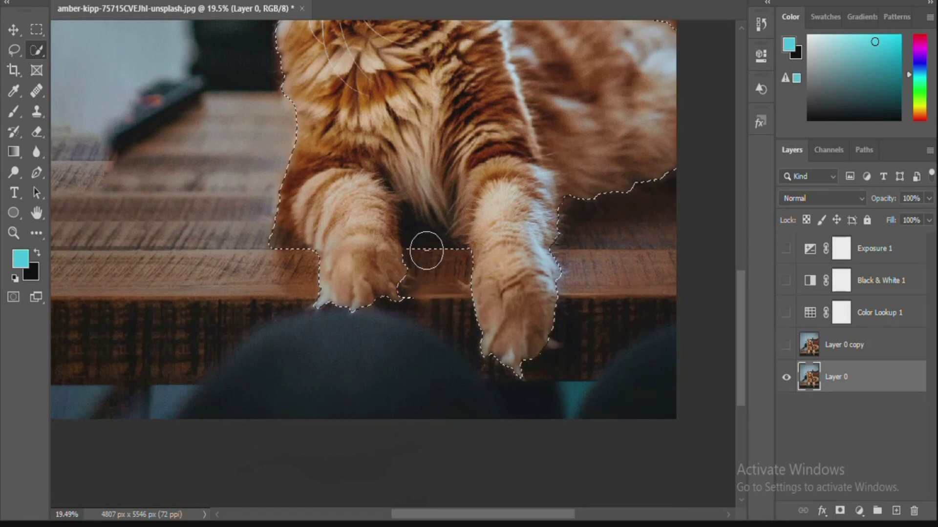
pyautogui.click(426, 251)
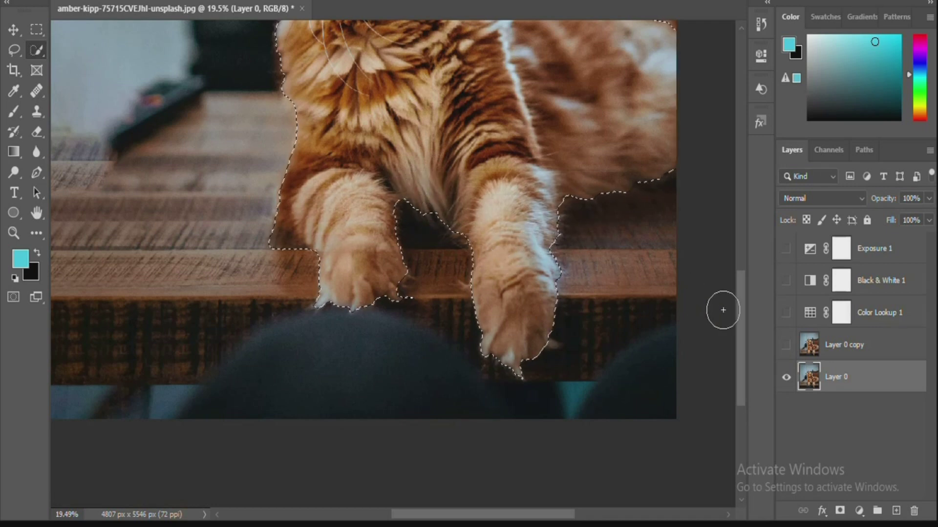
pyautogui.keyDown('alt'); pyautogui.click(276, 251); pyautogui.keyUp('alt')
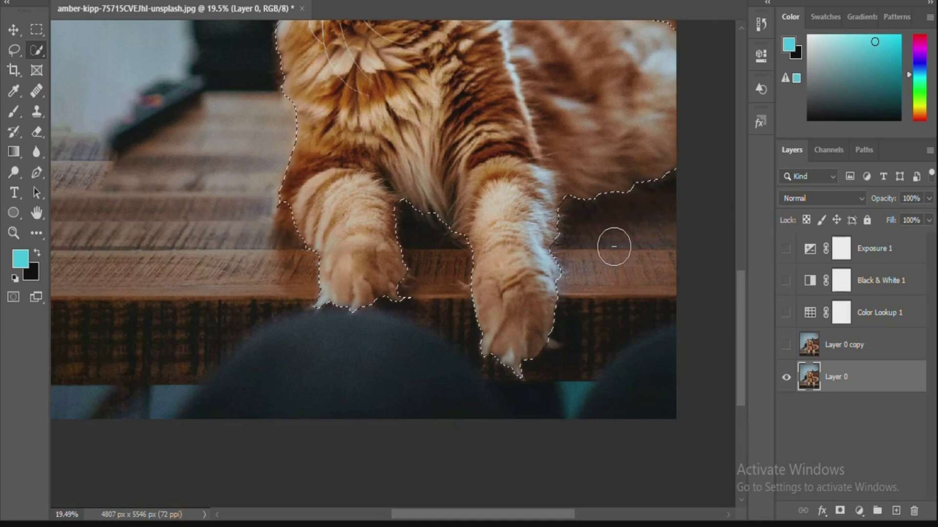
pyautogui.keyDown('alt'); pyautogui.click(303, 207); pyautogui.keyUp('alt')
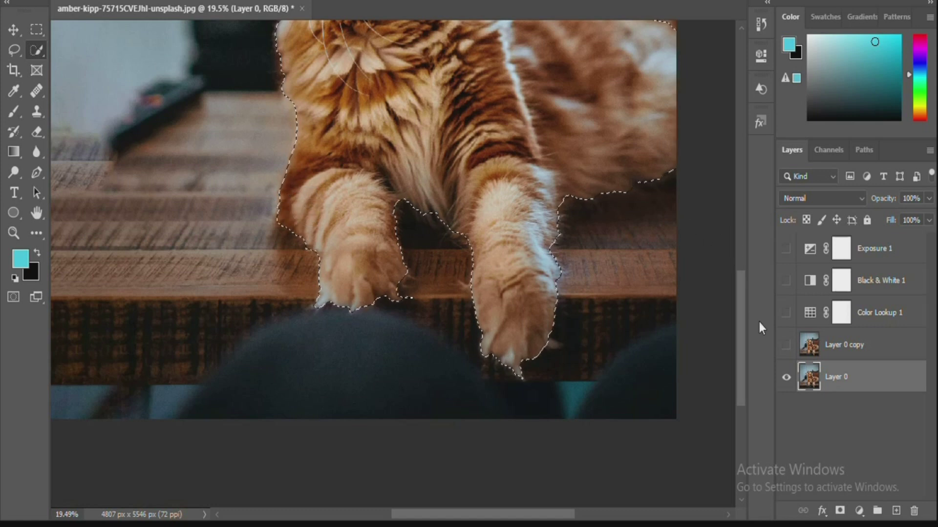
# Copy the selected cat onto its own layer and move that layer to the top of the layer stack.
pyautogui.moveTo(738, 325)
pyautogui.mouseDown()
pyautogui.moveTo(730, 224)
pyautogui.moveTo(731, 232)
pyautogui.mouseUp()
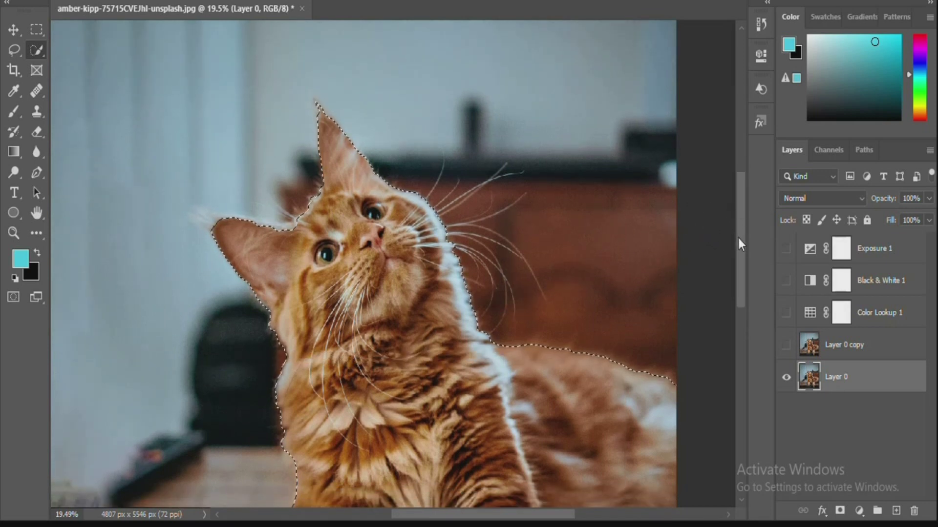
pyautogui.moveTo(739, 240); pyautogui.dragTo(739, 265)
pyautogui.hotkey('ctrl', '0')
pyautogui.hotkey('ctrl', 'j')
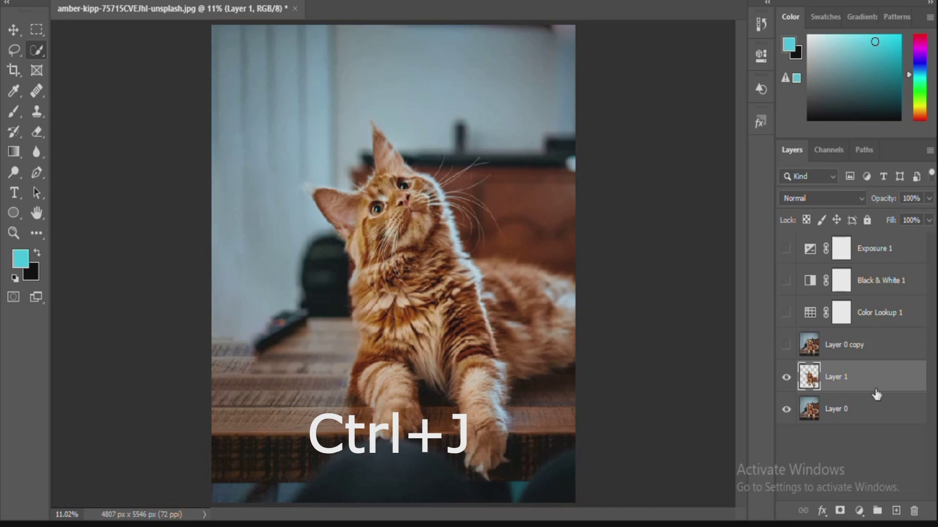
pyautogui.press('v')
pyautogui.moveTo(875, 386); pyautogui.dragTo(856, 246)
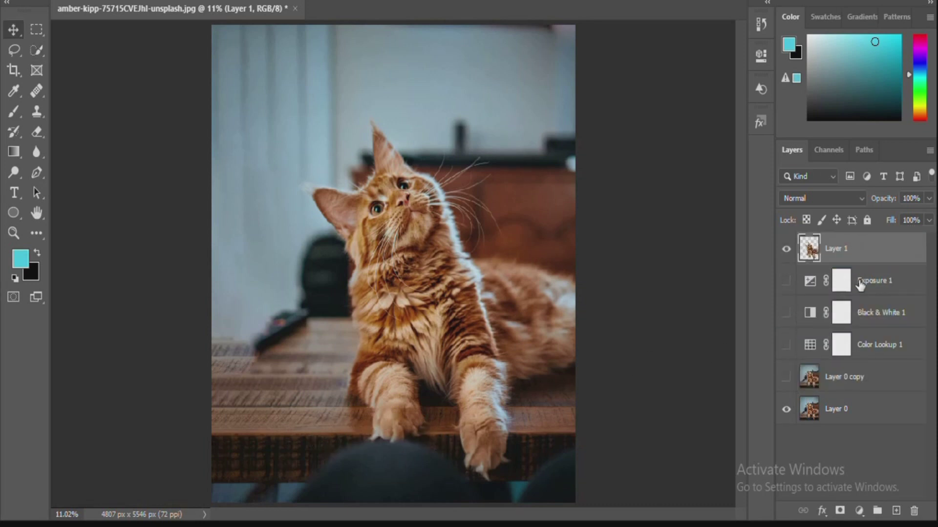
# Show all the hidden layers again, then put the cat cutout layer into a new group and collapse it.
pyautogui.moveTo(787, 376); pyautogui.dragTo(786, 322)
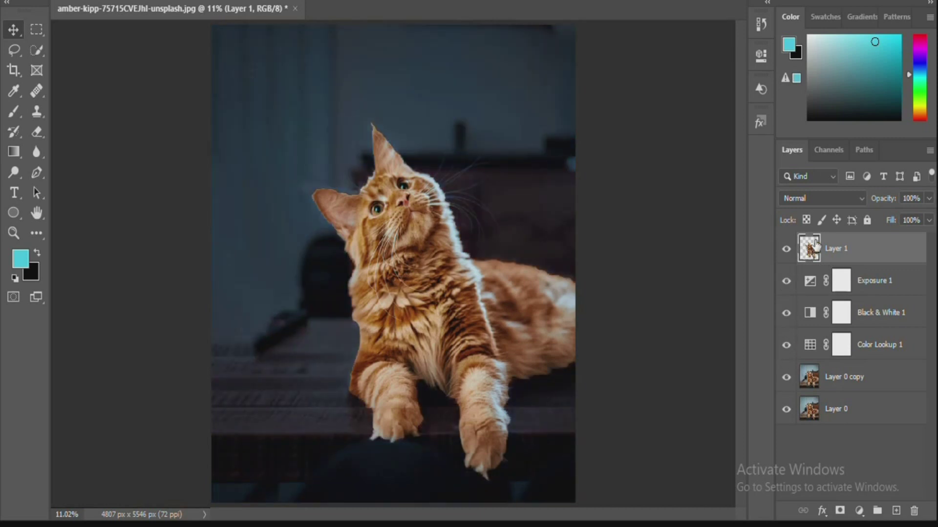
pyautogui.moveTo(861, 251); pyautogui.dragTo(879, 512)
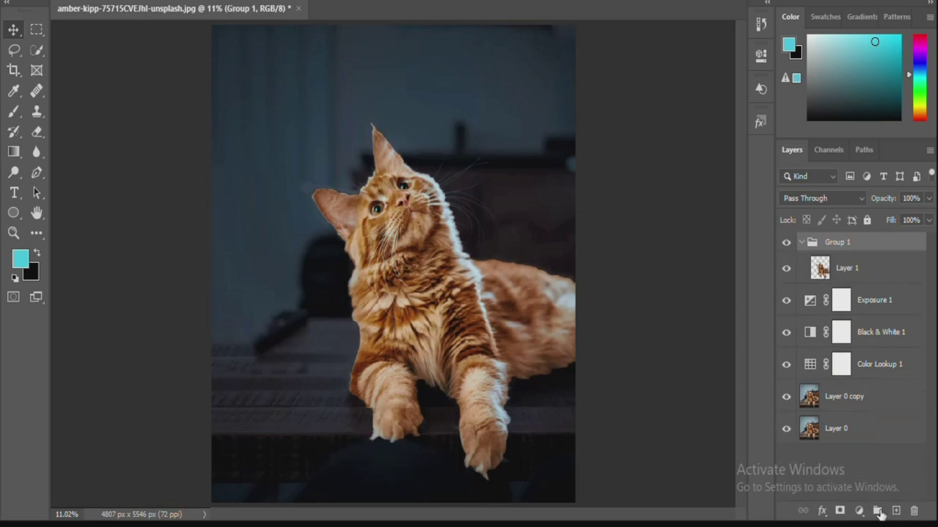
pyautogui.click(801, 243)
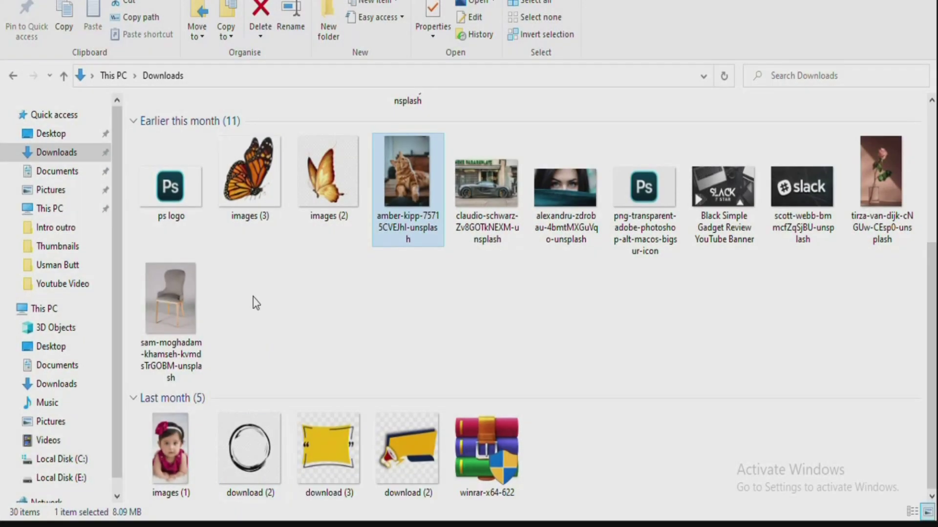
# Open the butterfly picture images (2) from the Downloads folder in Photoshop and bring its cut-out butterfly layer into the cat document.
pyautogui.doubleClick(318, 170)
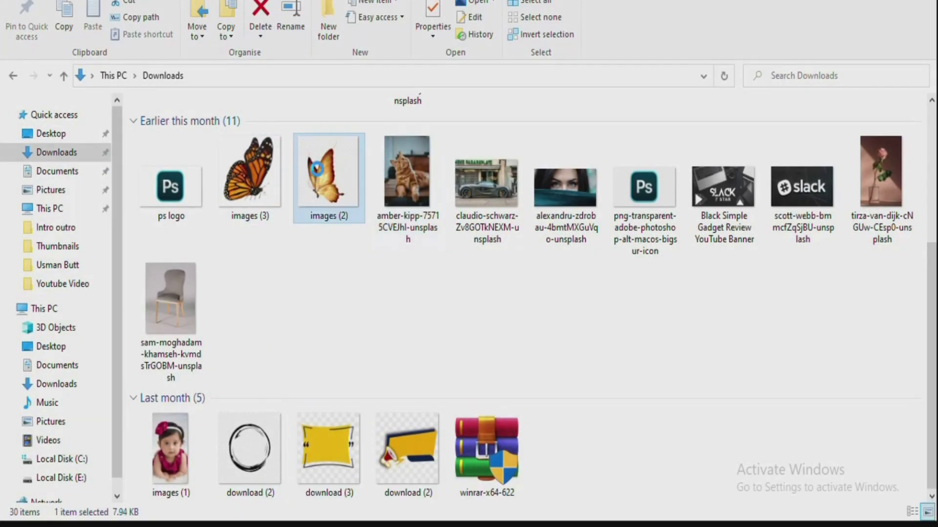
pyautogui.moveTo(393, 348); pyautogui.dragTo(373, 15)
pyautogui.click(372, 10)
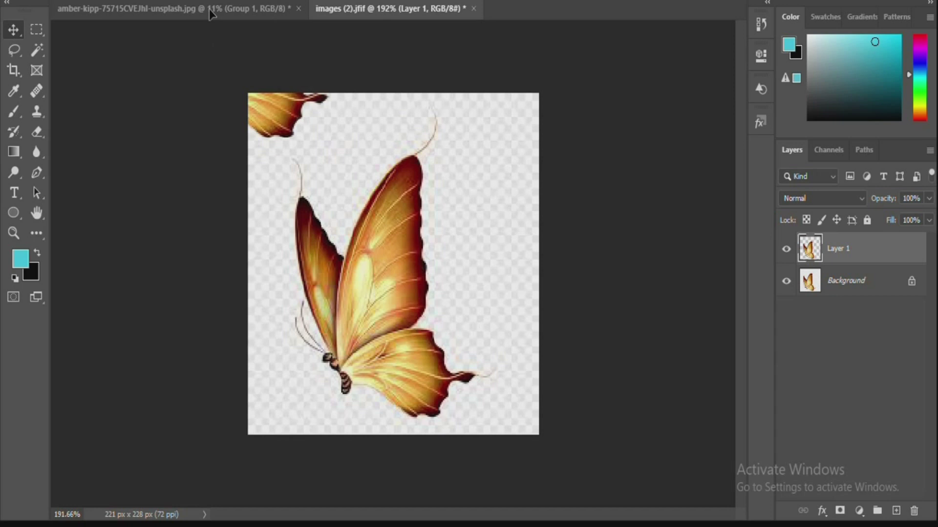
pyautogui.click(211, 10)
pyautogui.moveTo(409, 102); pyautogui.dragTo(472, 192)
# Scale down the butterfly, flip it horizontally and place it above the cat's head.
pyautogui.hotkey('ctrl', 't')
pyautogui.moveTo(434, 140); pyautogui.dragTo(422, 98)
pyautogui.moveTo(457, 150); pyautogui.dragTo(442, 116)
pyautogui.rightClick(416, 82)
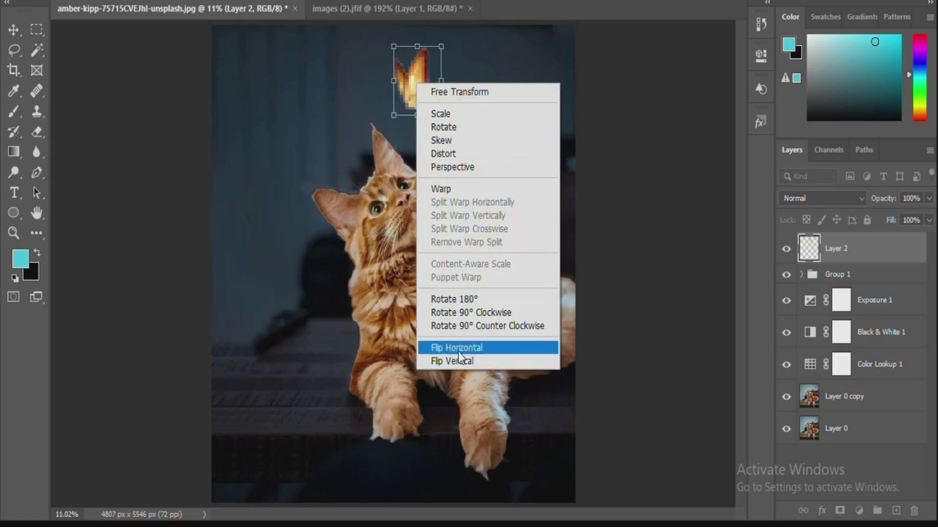
pyautogui.click(458, 350)
pyautogui.press('Return')
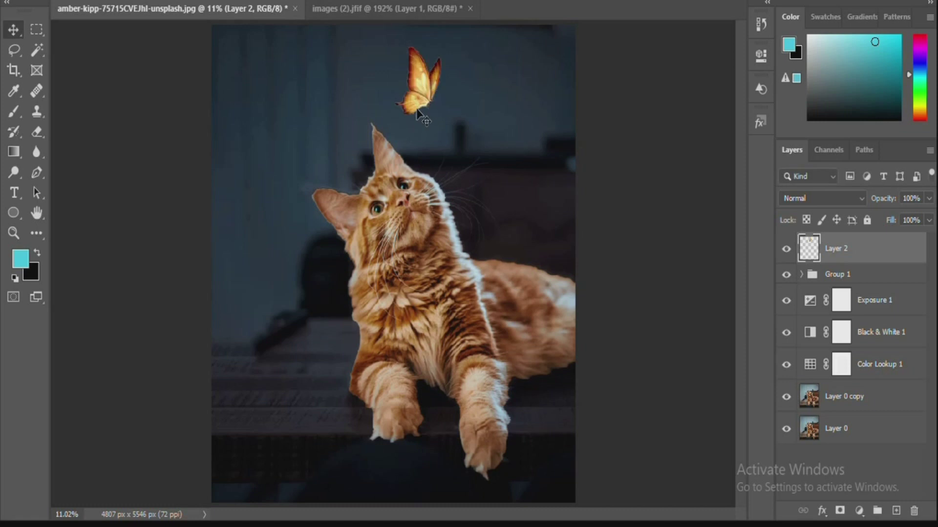
pyautogui.moveTo(421, 100); pyautogui.dragTo(419, 94)
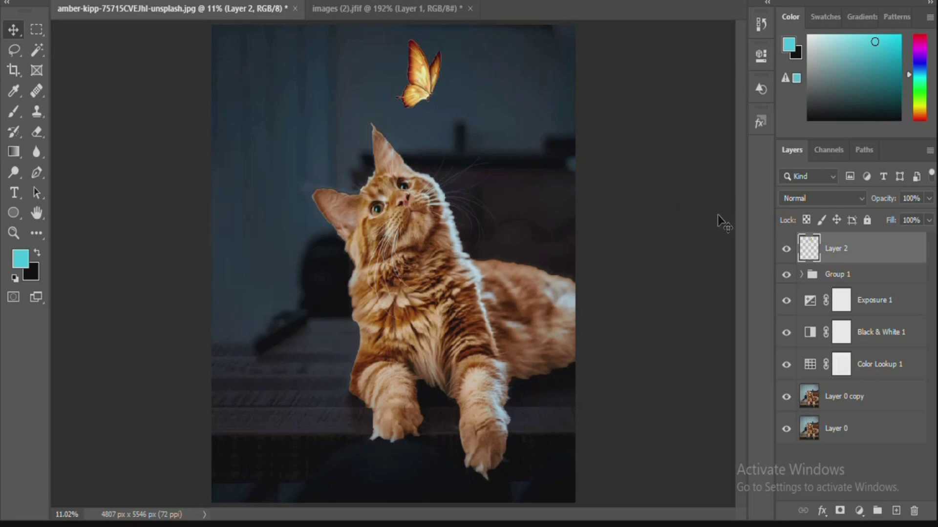
# Put the butterfly layer into its own new group and collapse that group.
pyautogui.moveTo(846, 248); pyautogui.dragTo(877, 511)
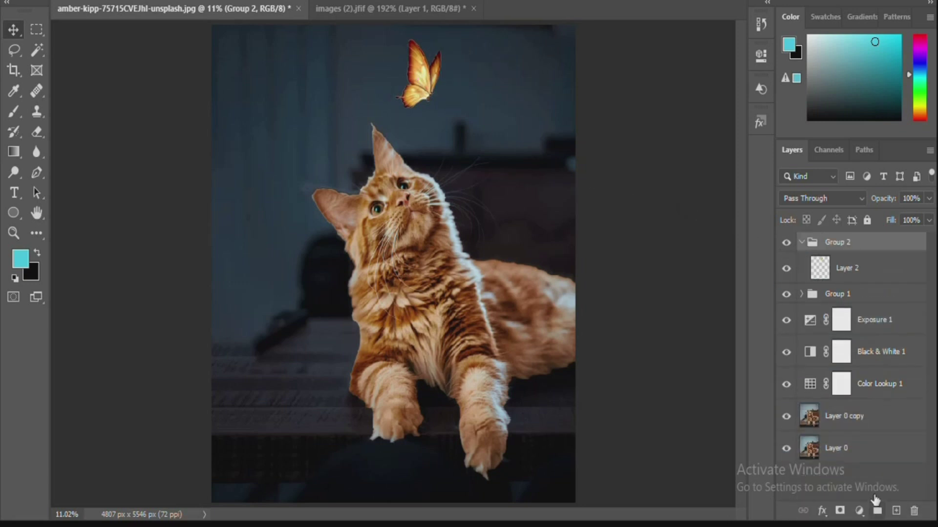
pyautogui.click(801, 242)
pyautogui.click(801, 243)
pyautogui.click(851, 270)
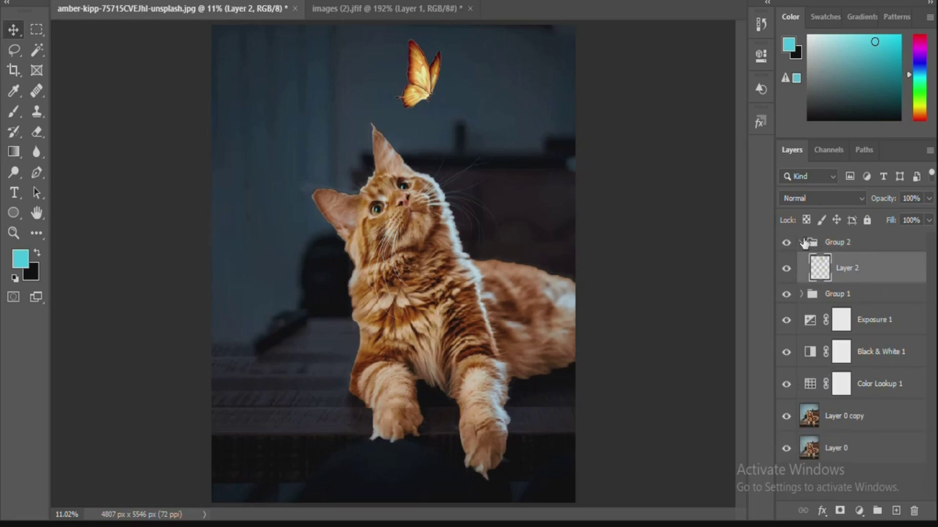
pyautogui.click(802, 243)
# Lock the transparent pixels of the cat cutout layer in Group 1 and duplicate that layer.
pyautogui.click(811, 263)
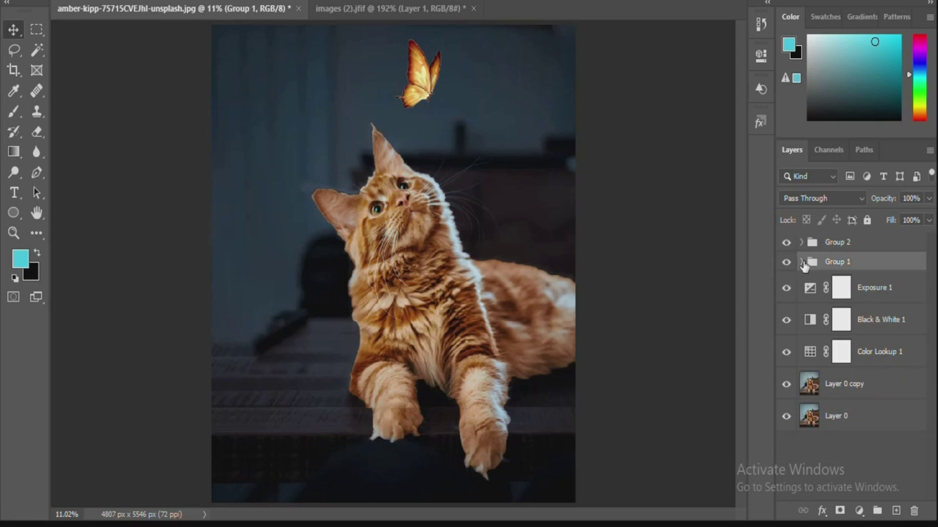
pyautogui.click(802, 263)
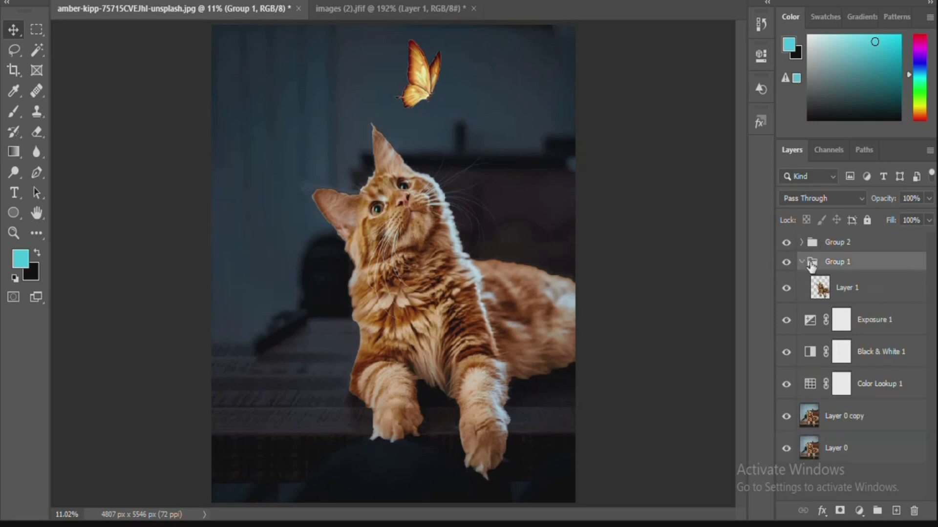
pyautogui.click(839, 287)
pyautogui.click(14, 152)
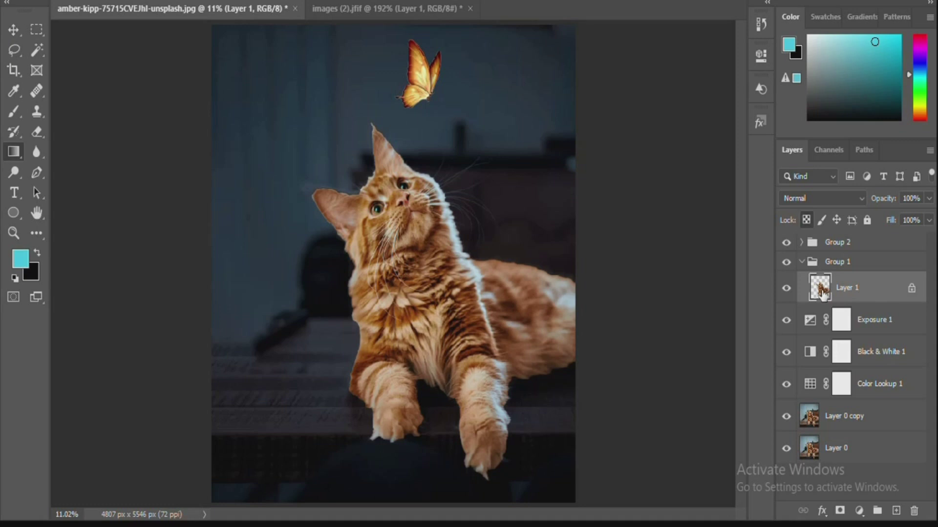
pyautogui.hotkey('ctrl', 'j')
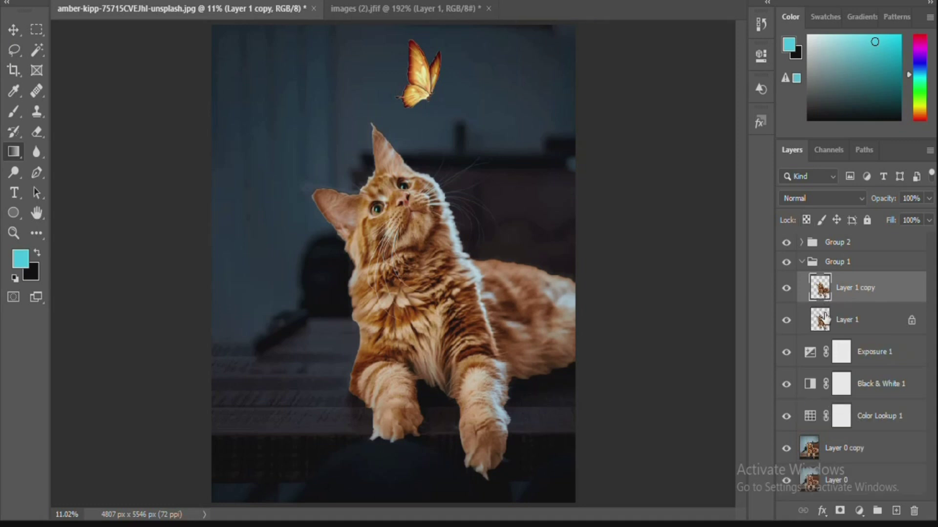
# Fill the original cat cutout, Layer 1, with a cyan gradient running from head to paws and set its blend mode to Divide.
pyautogui.click(824, 319)
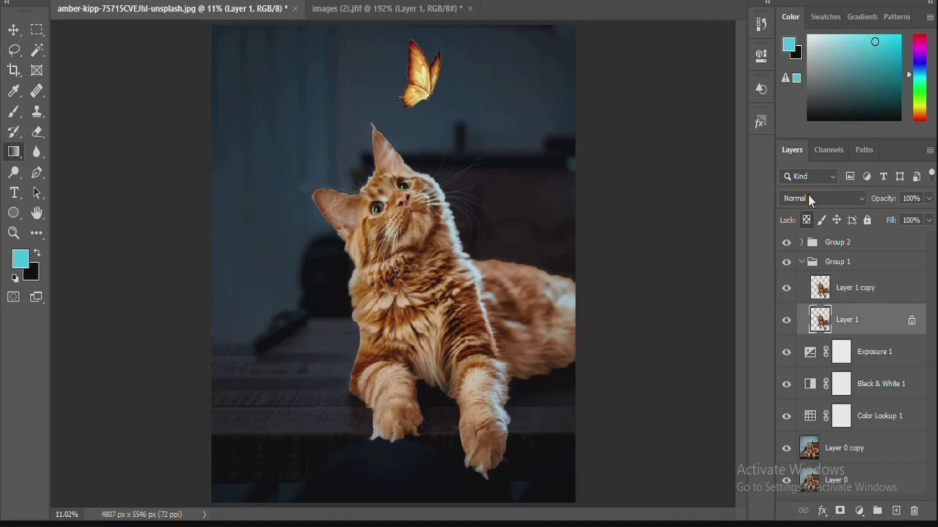
pyautogui.moveTo(384, 178); pyautogui.dragTo(415, 405)
pyautogui.hotkey('alt', 'BackSpace')
pyautogui.click(832, 193)
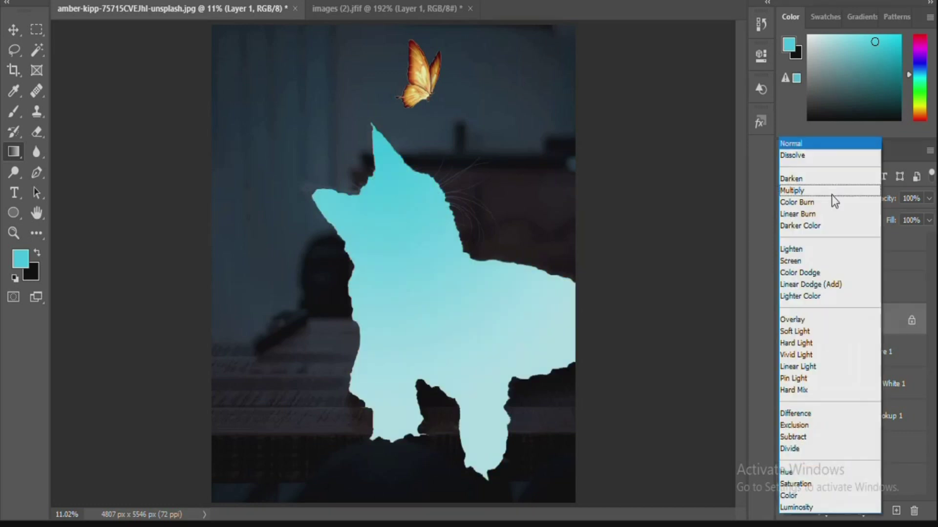
pyautogui.click(838, 449)
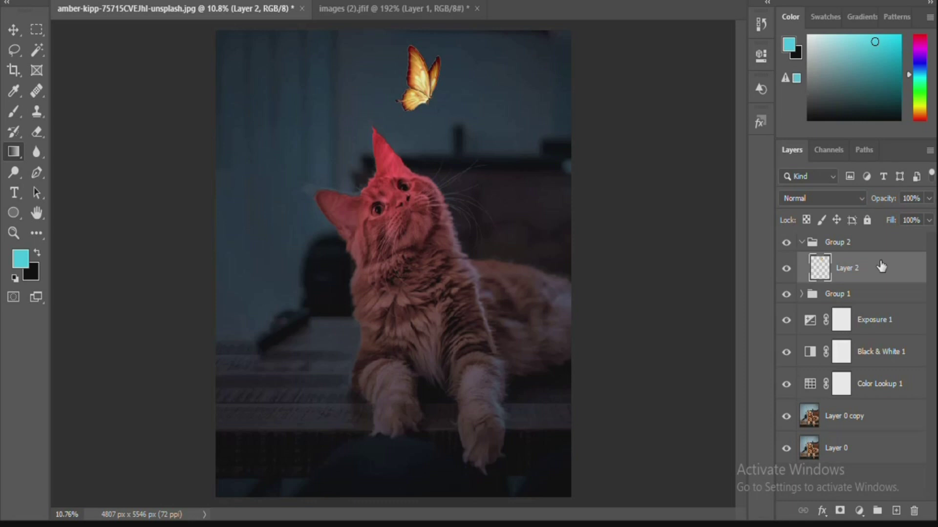
# Duplicate the butterfly layer in Group 2 and set the copy's blend mode to Soft Light.
pyautogui.hotkey('ctrl', 'j')
pyautogui.click(846, 197)
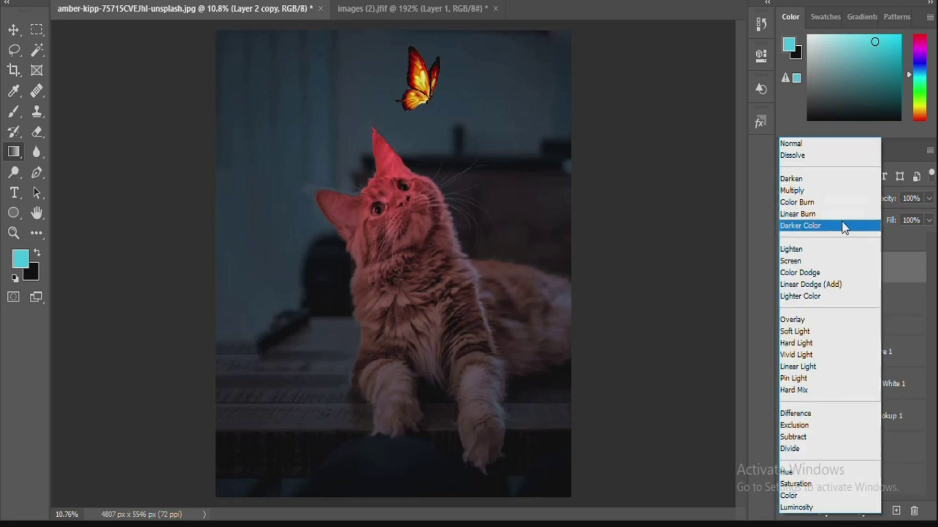
pyautogui.click(833, 331)
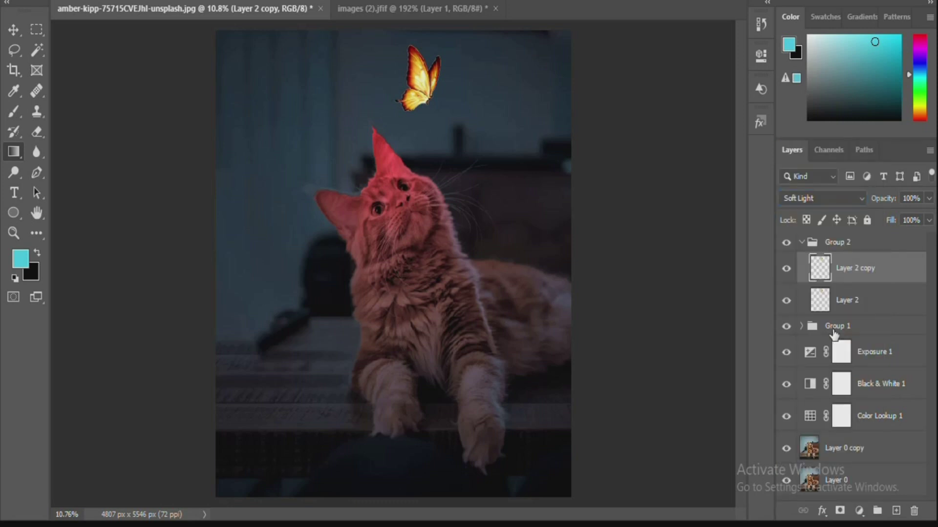
# Apply a Gaussian Blur with a radius of 4 pixels to the Soft Light butterfly copy.
pyautogui.hotkey('alt', 't')
pyautogui.press('v')
pyautogui.press('Escape')
pyautogui.hotkey('alt', 't')
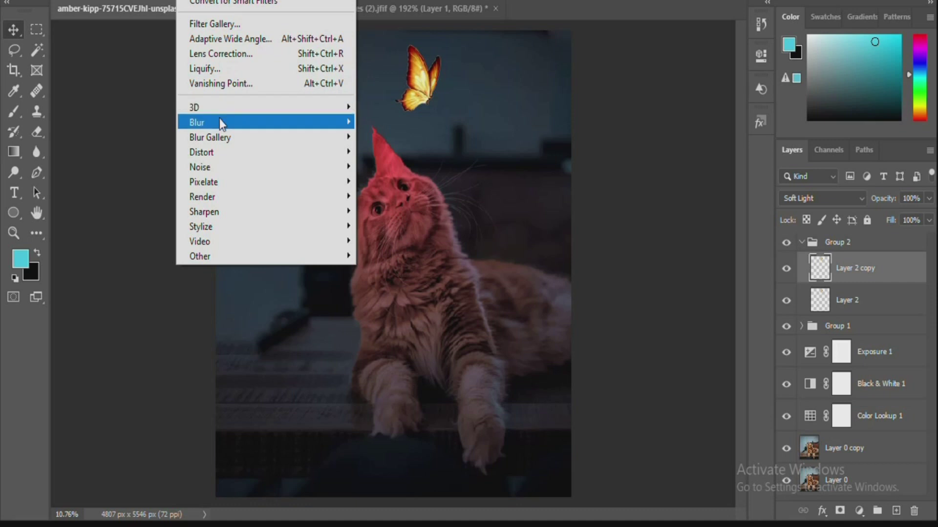
pyautogui.moveTo(220, 120)
pyautogui.click(382, 181)
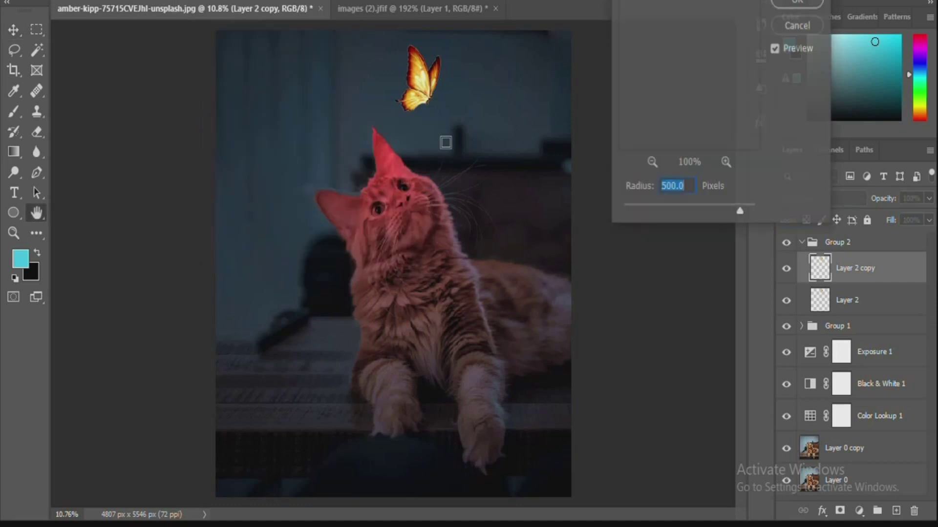
pyautogui.click(437, 83)
pyautogui.write('4')
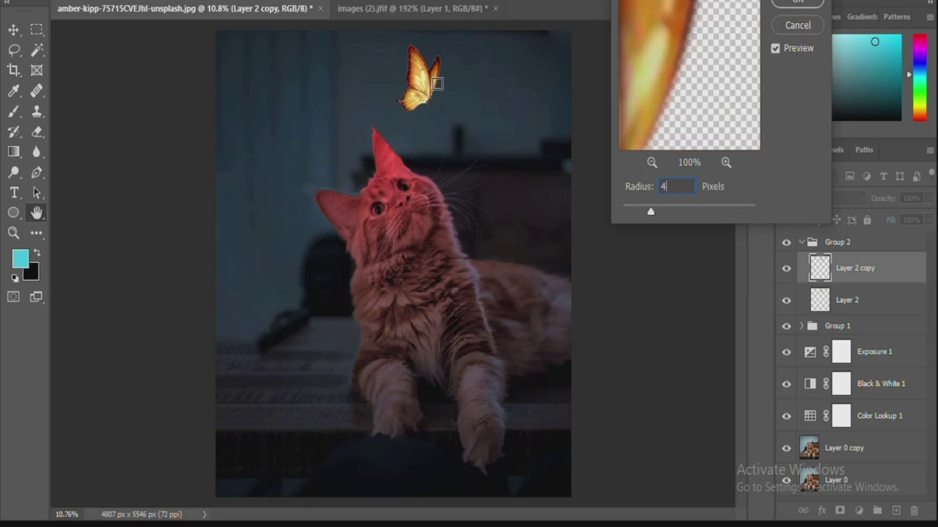
pyautogui.press('Return')
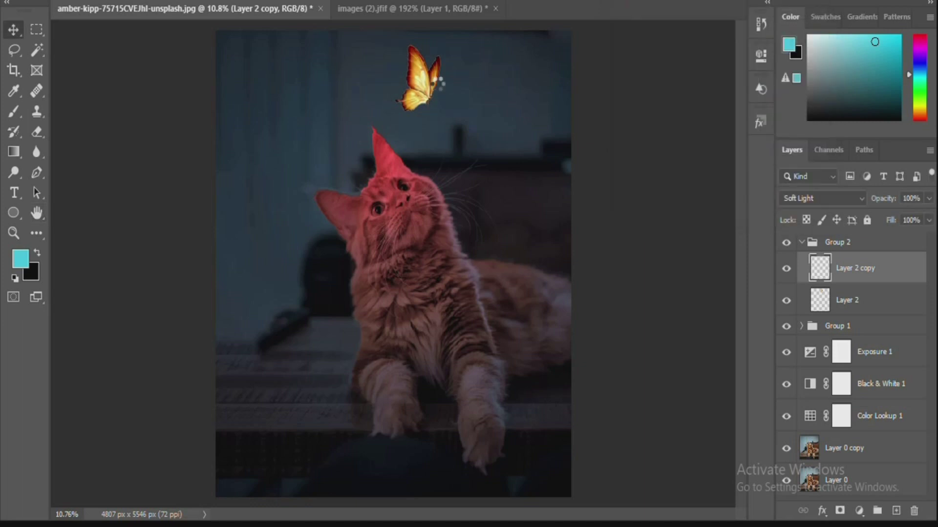
# Duplicate the blurred butterfly copy and apply a 10-pixel Gaussian Blur to the new layer.
pyautogui.moveTo(438, 83); pyautogui.dragTo(444, 92)
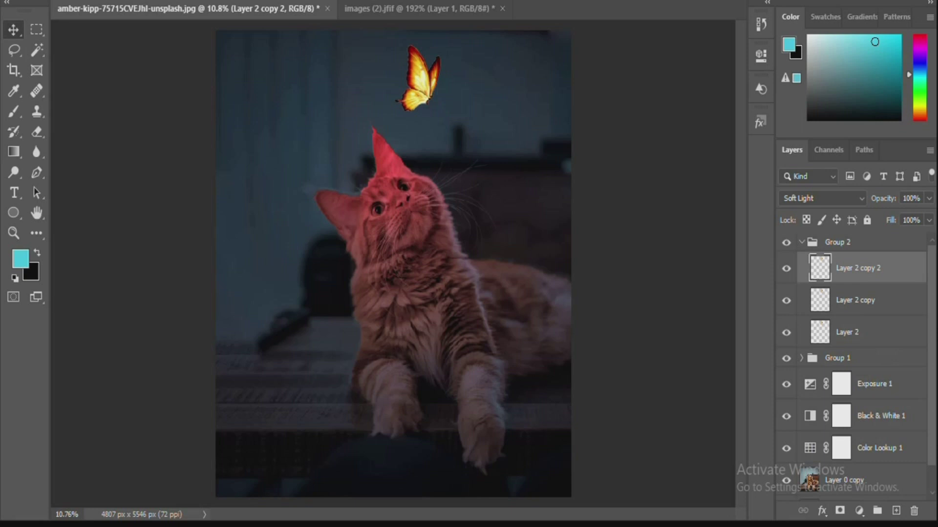
pyautogui.hotkey('alt', 't')
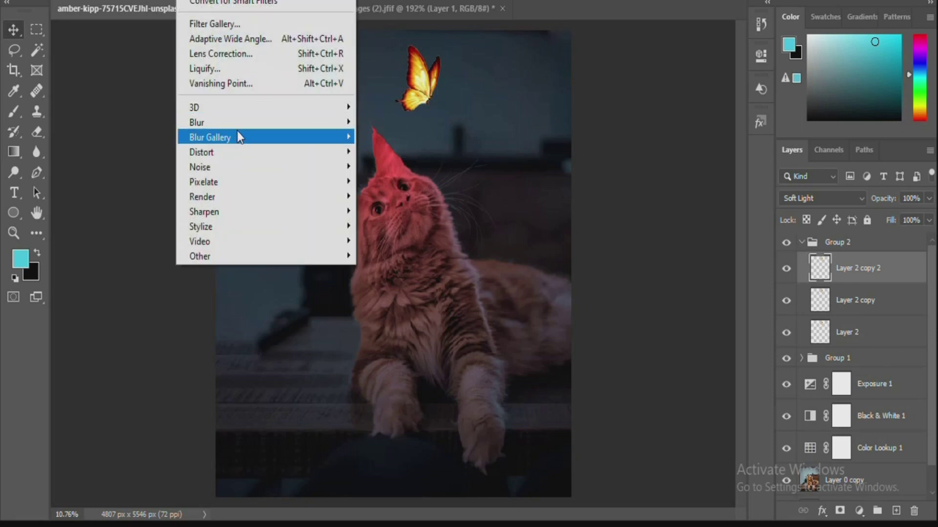
pyautogui.moveTo(238, 125)
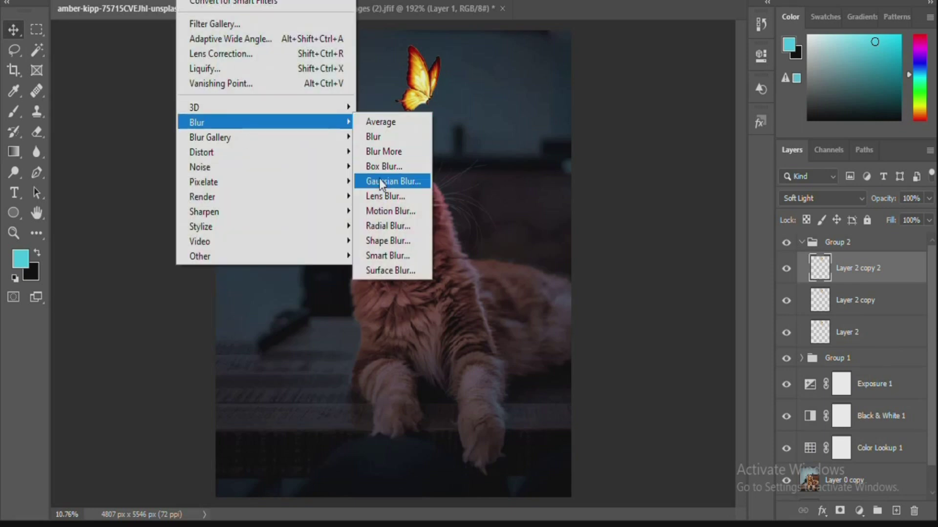
pyautogui.click(381, 181)
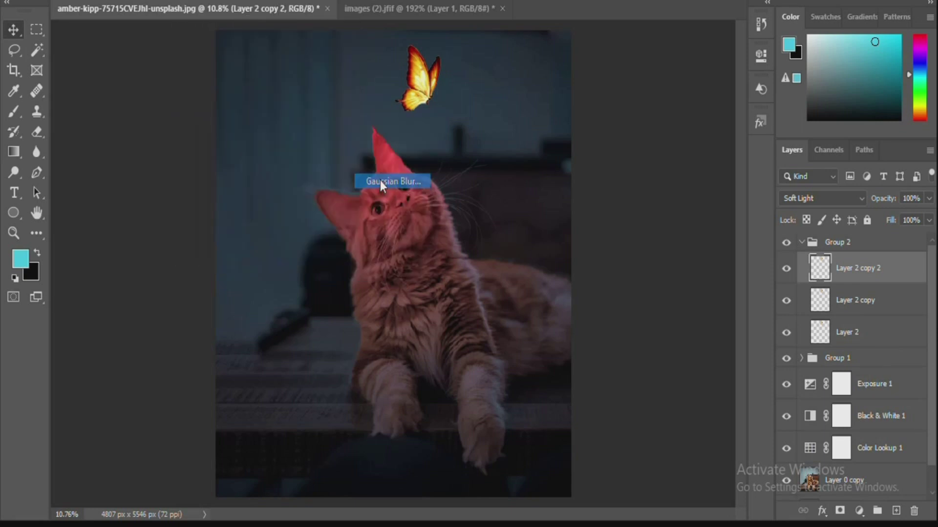
pyautogui.click(434, 81)
pyautogui.write('10')
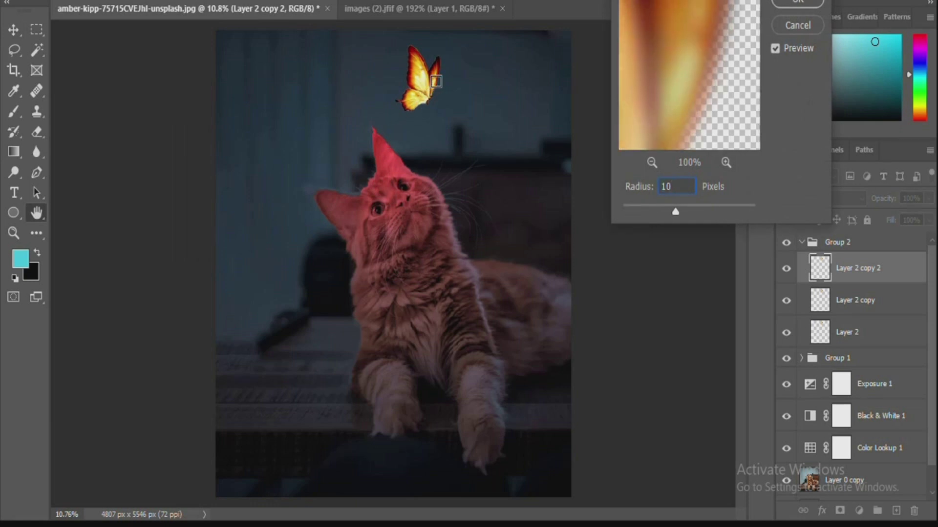
pyautogui.click(793, 3)
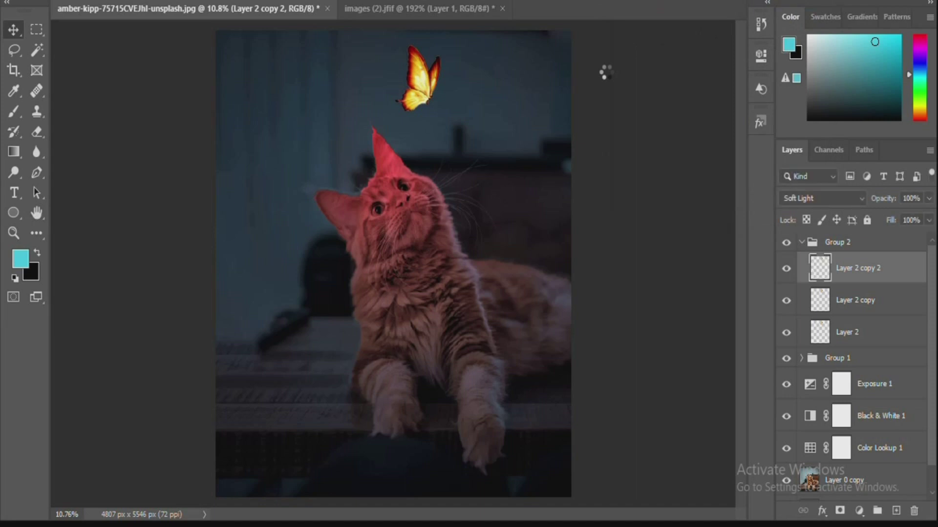
# Duplicate the top butterfly copy again and apply a 100-pixel Gaussian Blur to the duplicate.
pyautogui.hotkey('ctrl', 'j')
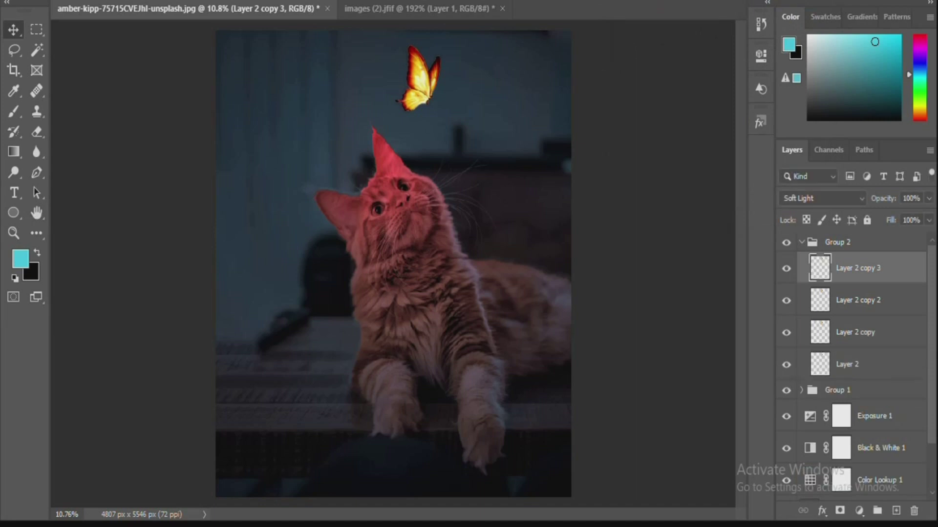
pyautogui.hotkey('alt', 't')
pyautogui.moveTo(230, 128)
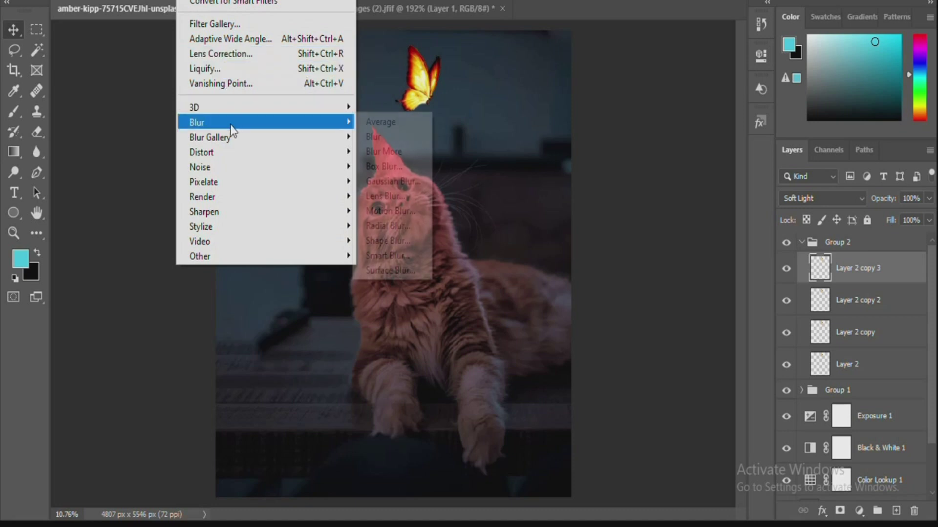
pyautogui.click(380, 182)
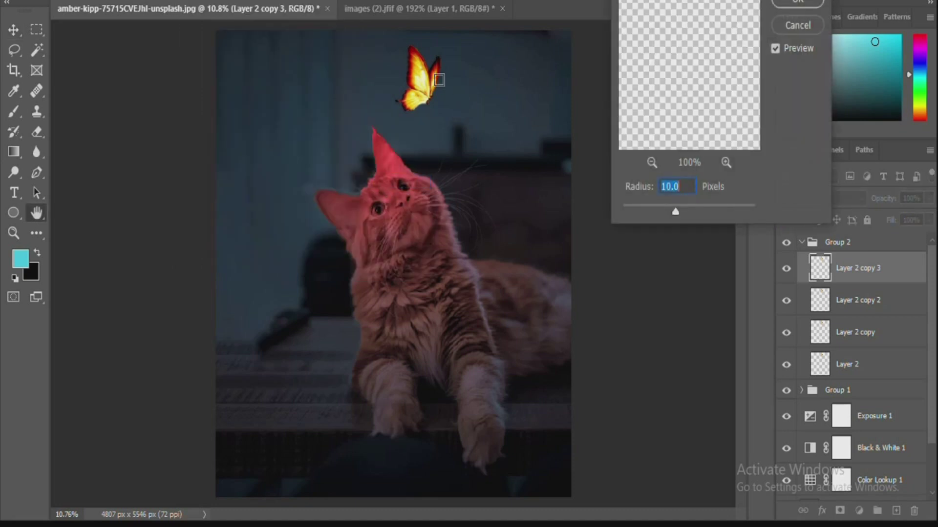
pyautogui.write('100')
pyautogui.press('Return')
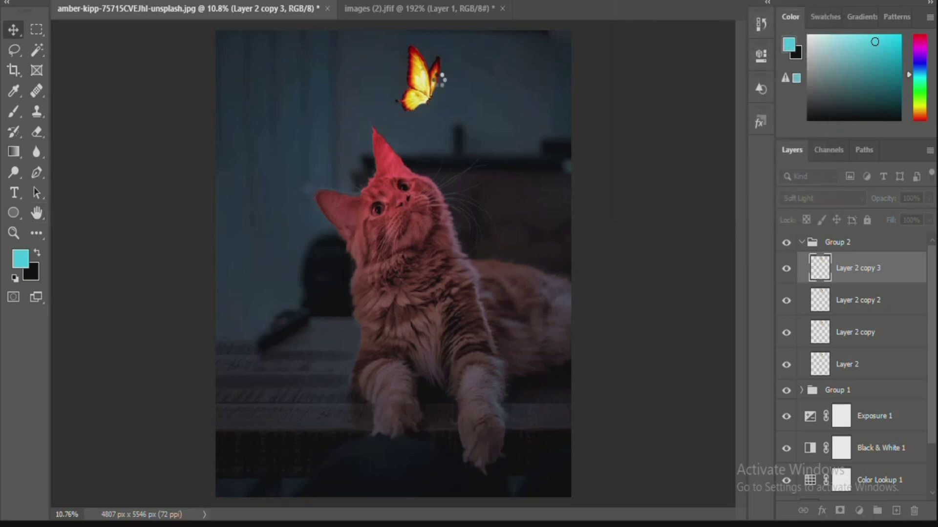
# Add another duplicate of the top butterfly layer and apply a 150-pixel Gaussian Blur to it.
pyautogui.hotkey('ctrl', 'j')
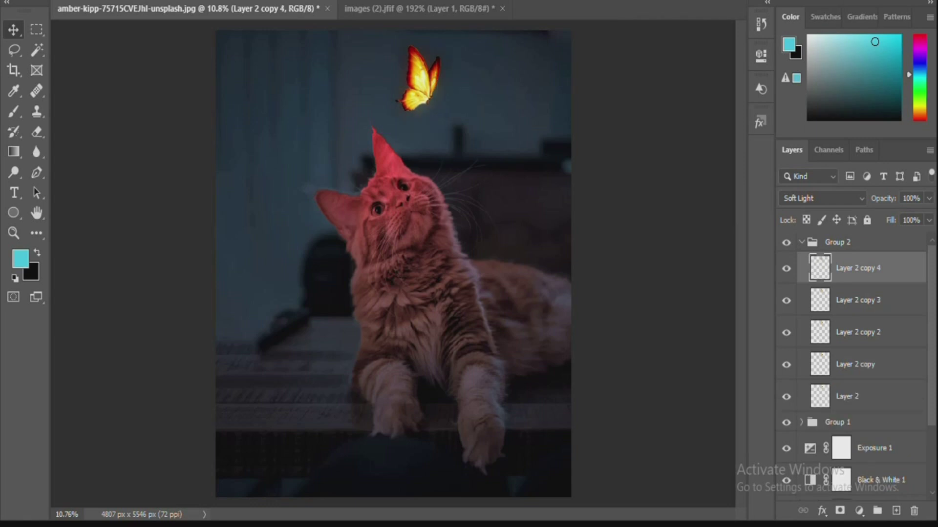
pyautogui.click(191, 0)
pyautogui.moveTo(230, 123)
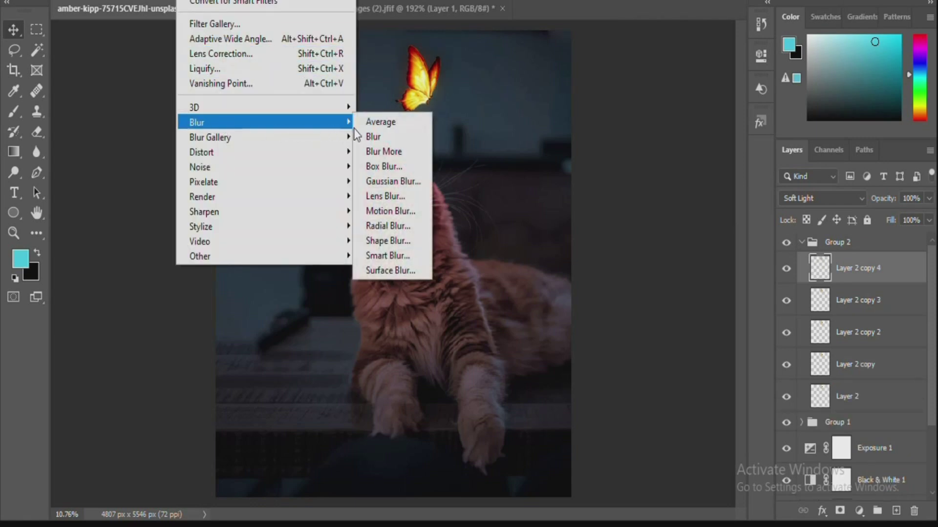
pyautogui.click(375, 180)
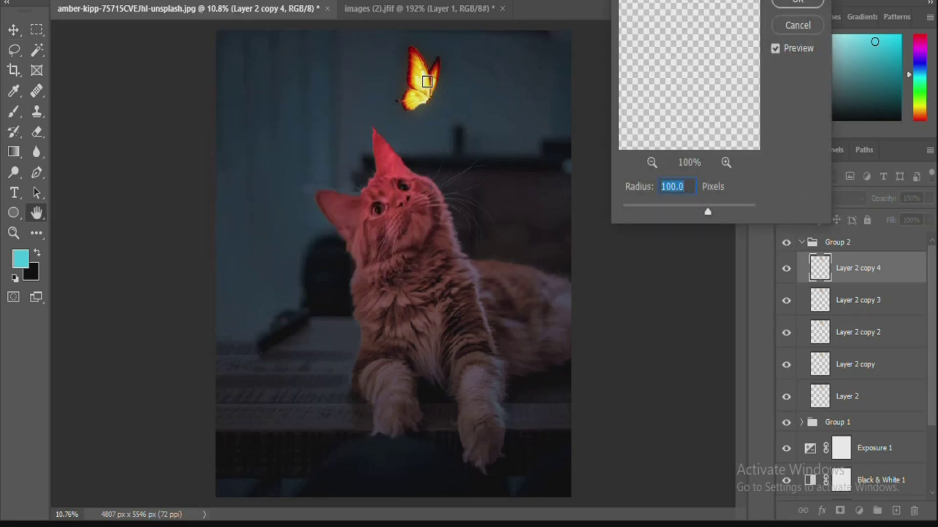
pyautogui.click(438, 83)
pyautogui.write('150')
pyautogui.press('Return')
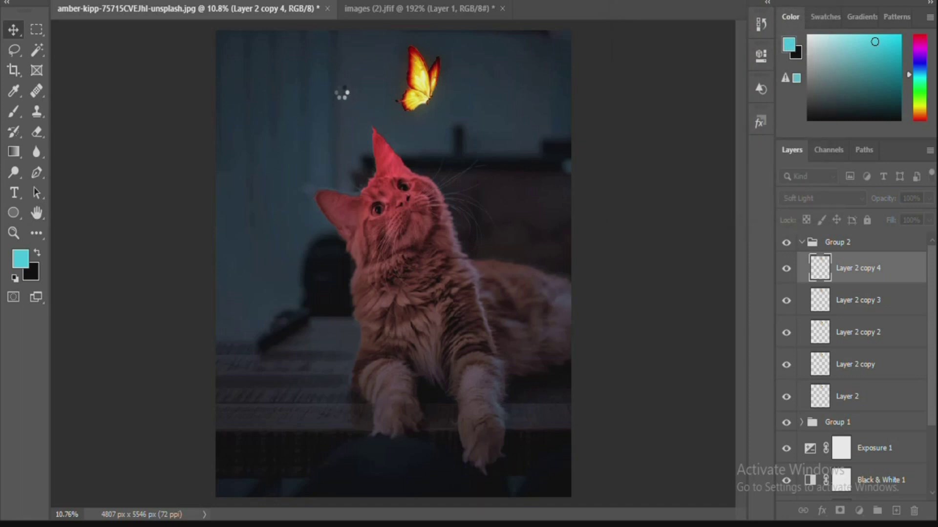
# Apply a further Gaussian Blur with a radius of 250 pixels to the topmost butterfly copy, Layer 2 copy 4.
pyautogui.click(195, 1)
pyautogui.moveTo(354, 121)
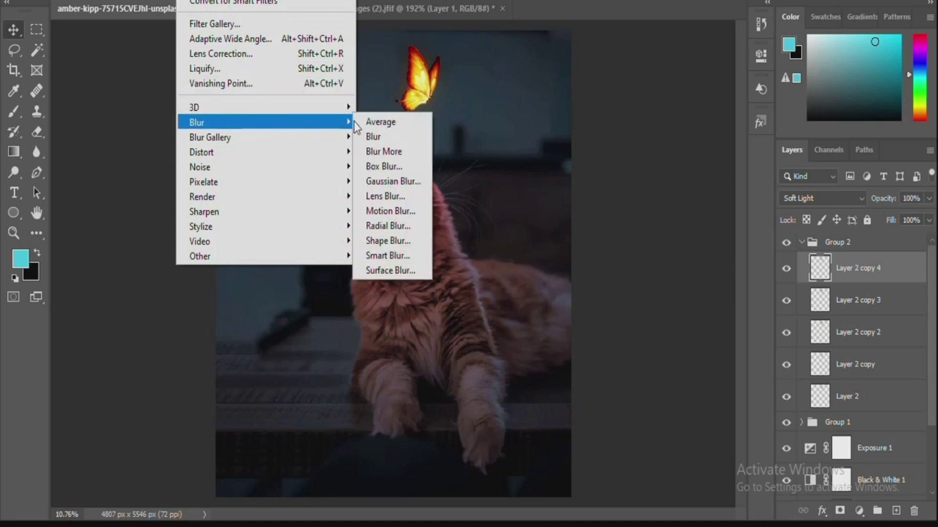
pyautogui.click(388, 181)
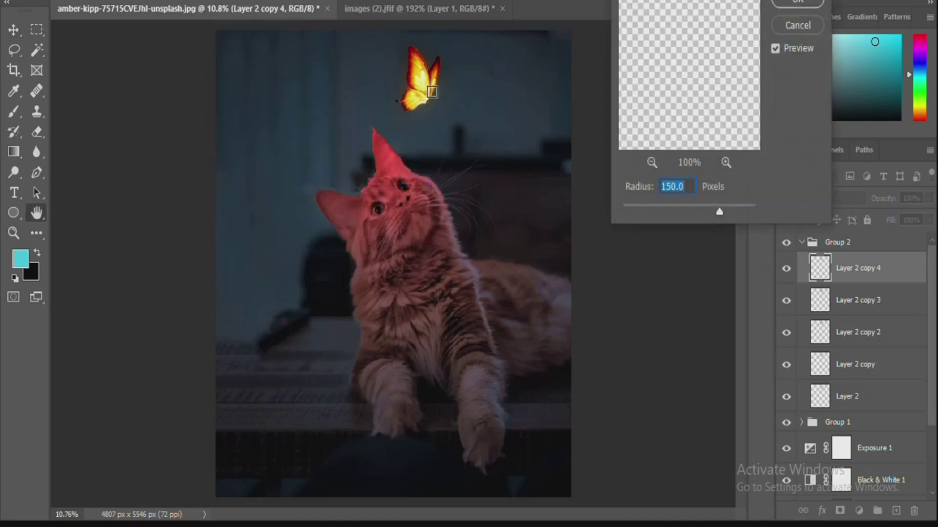
pyautogui.write('250')
pyautogui.press('Return')
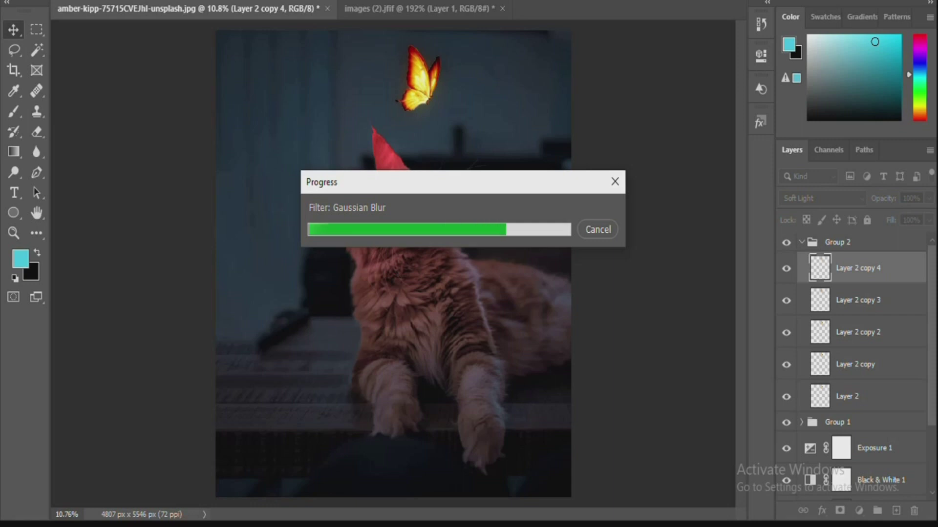
# Apply a 350-pixel Gaussian Blur to the topmost butterfly copy, Layer 2 copy 4.
pyautogui.click(195, 0)
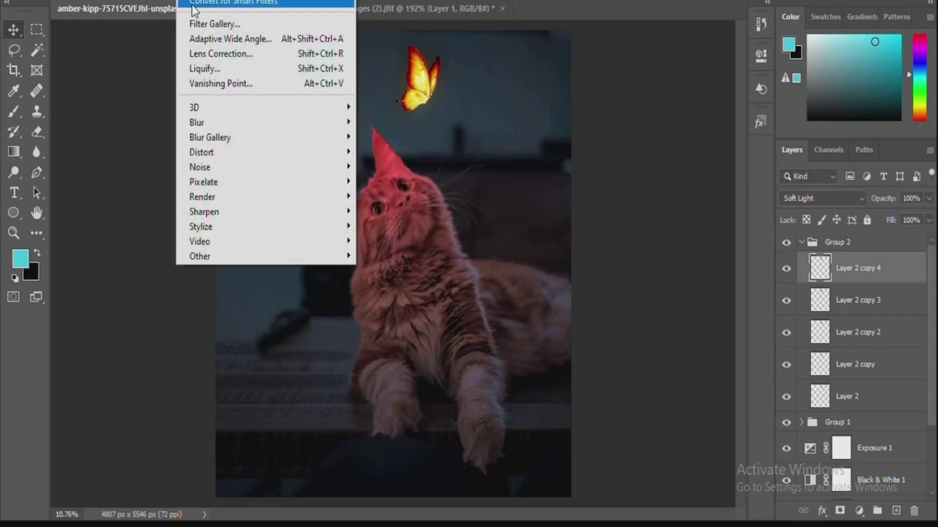
pyautogui.moveTo(221, 126)
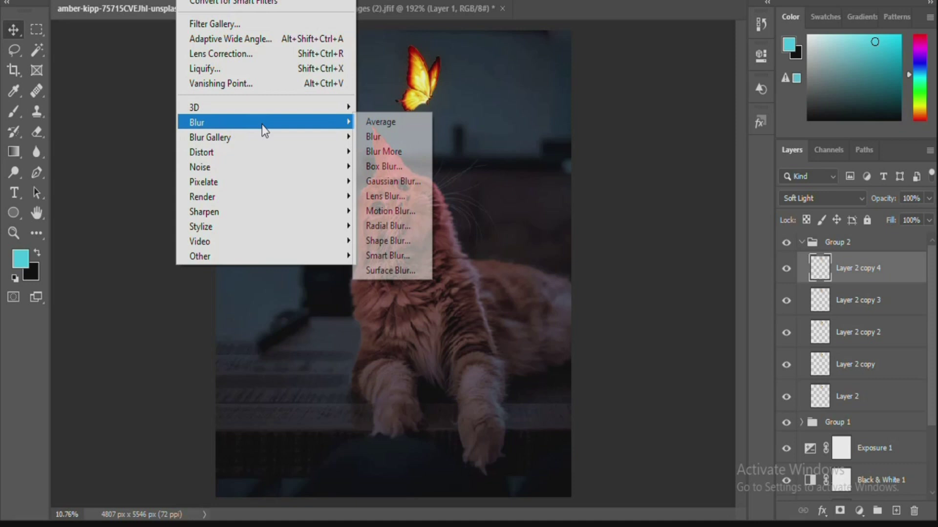
pyautogui.click(389, 181)
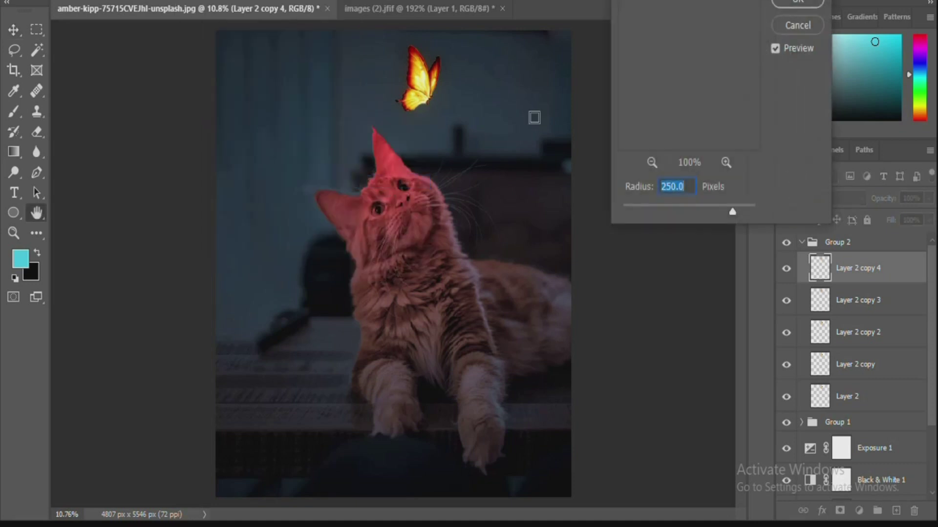
pyautogui.write('35')
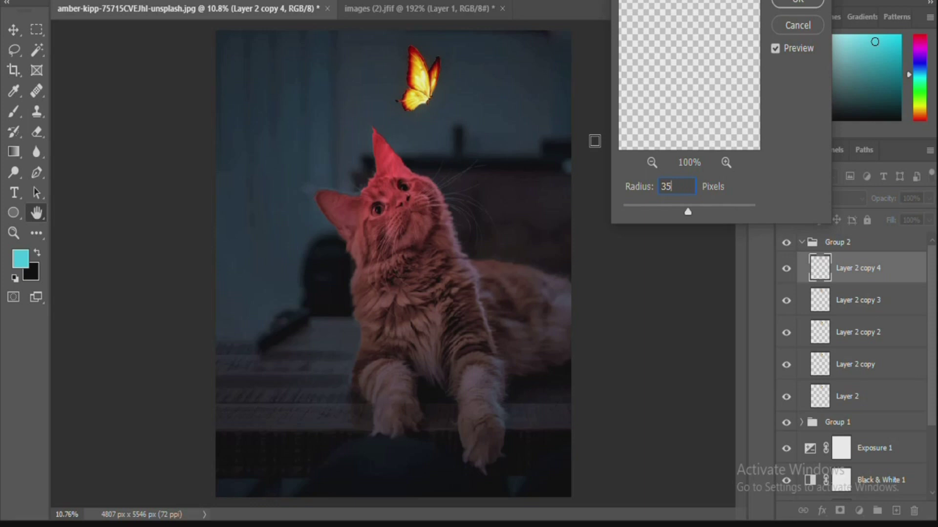
pyautogui.press('Return')
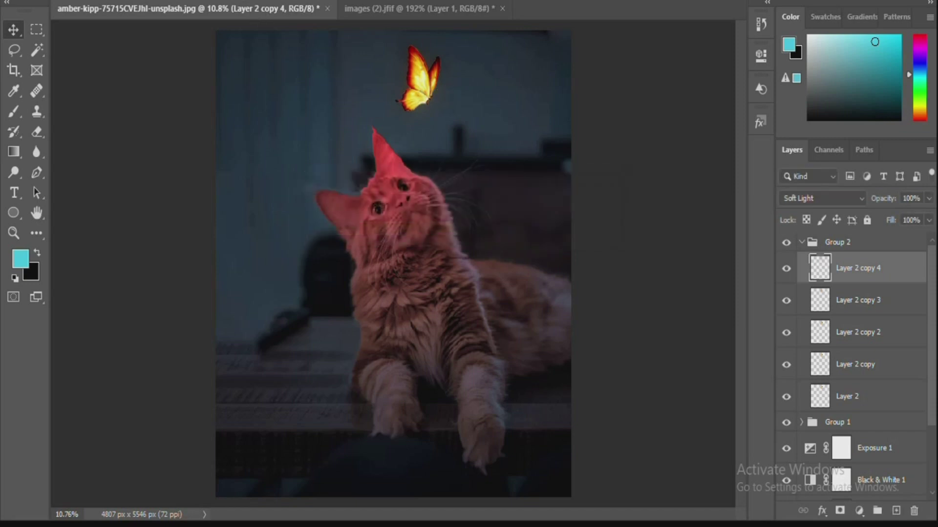
# Duplicate the topmost butterfly copy and apply a further Gaussian Blur to the new layer.
pyautogui.click(187, 0)
pyautogui.click(441, 102)
pyautogui.moveTo(442, 103); pyautogui.dragTo(441, 101)
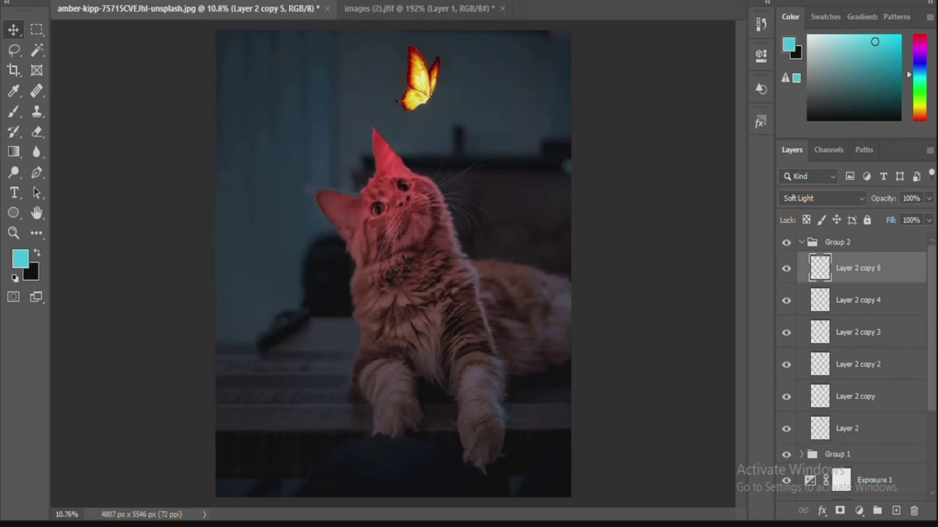
pyautogui.click(186, 0)
pyautogui.moveTo(241, 125)
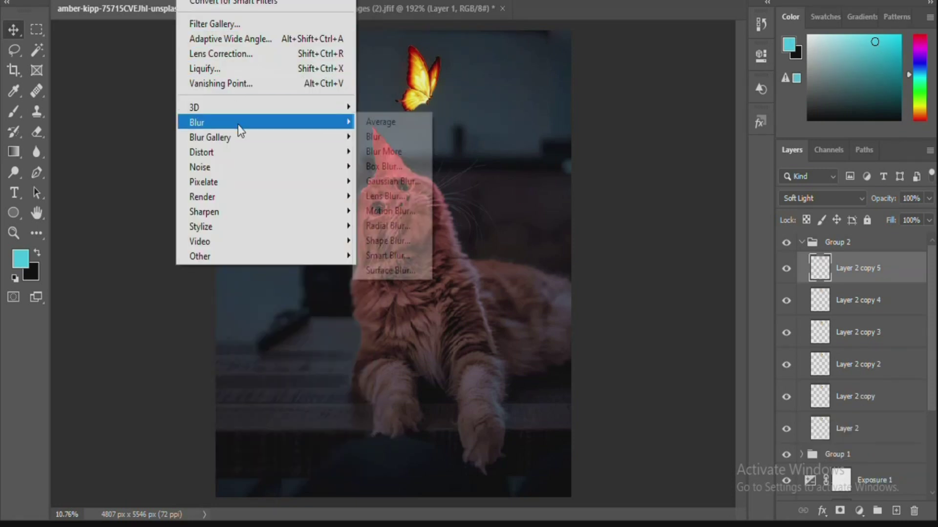
pyautogui.click(393, 180)
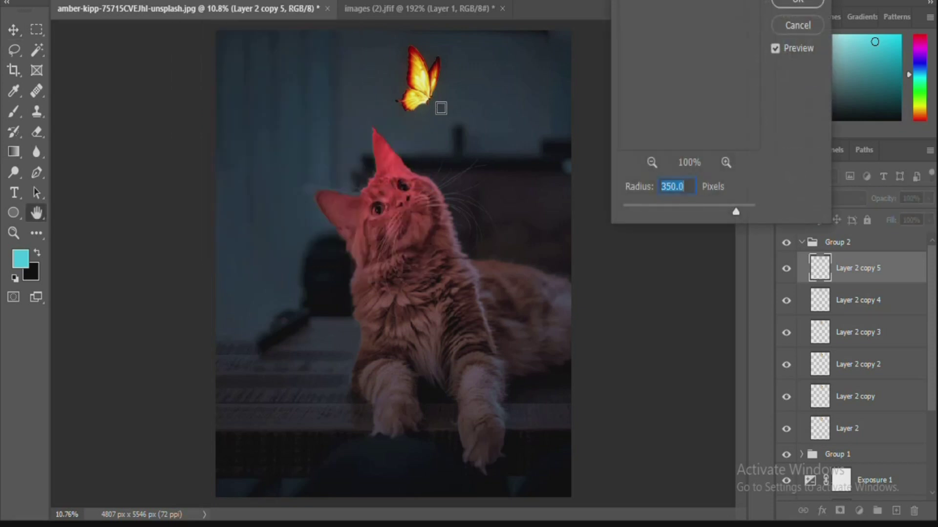
pyautogui.write('5')
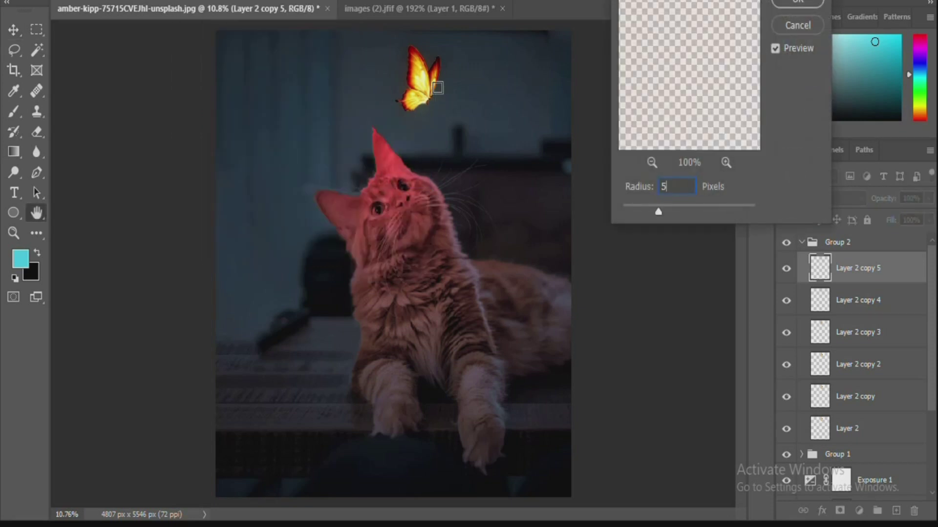
pyautogui.press('Return')
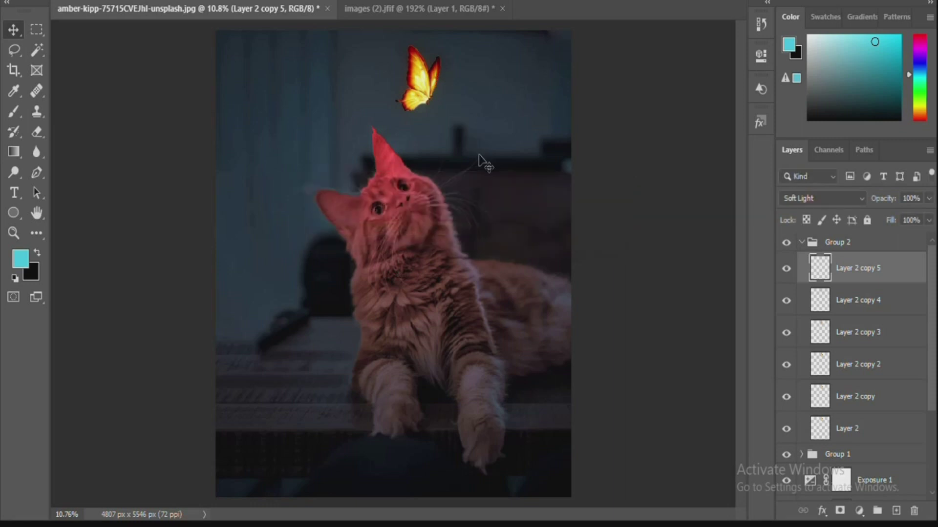
# Collapse Group 2 and add a Hue/Saturation adjustment above it, with Colorize enabled and clipped to the group.
pyautogui.click(799, 246)
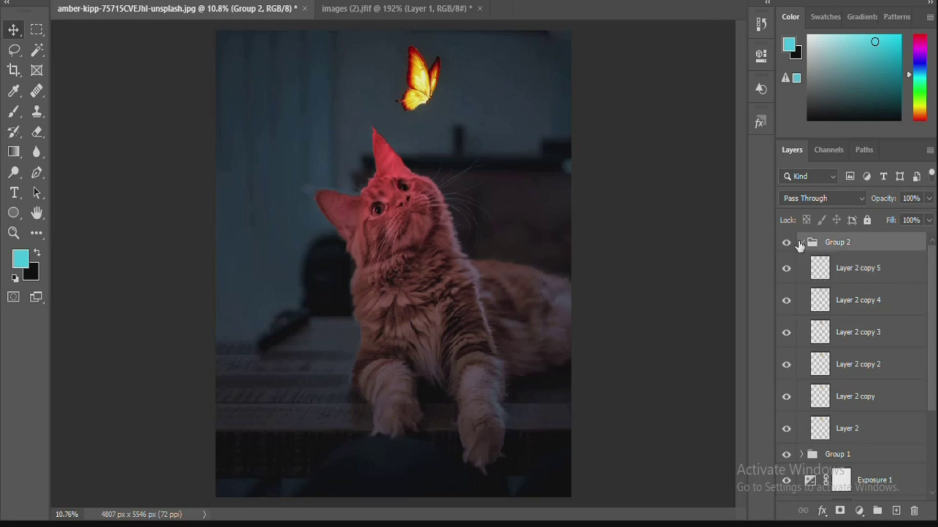
pyautogui.click(801, 243)
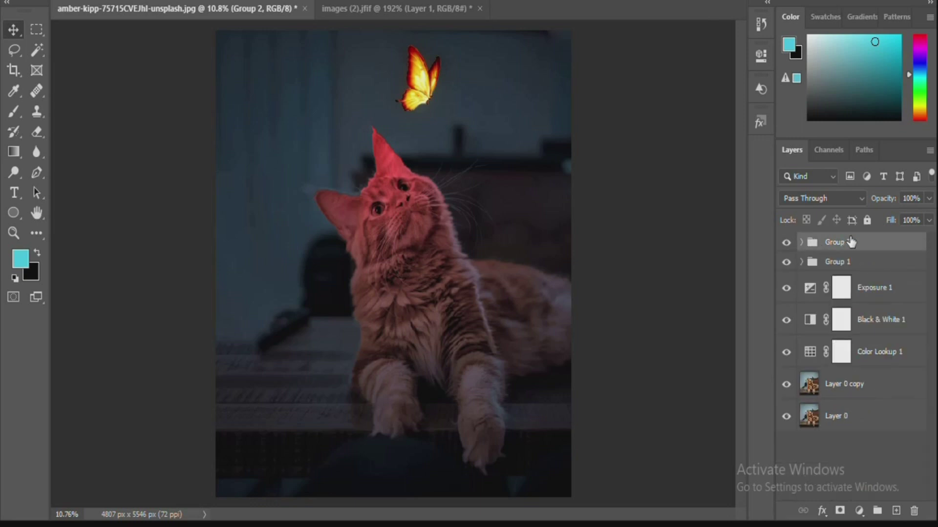
pyautogui.click(858, 511)
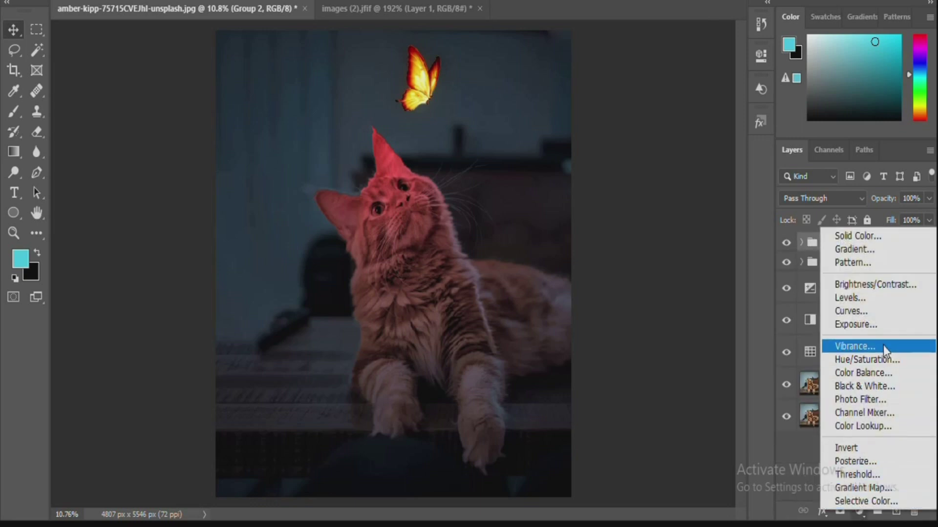
pyautogui.click(885, 358)
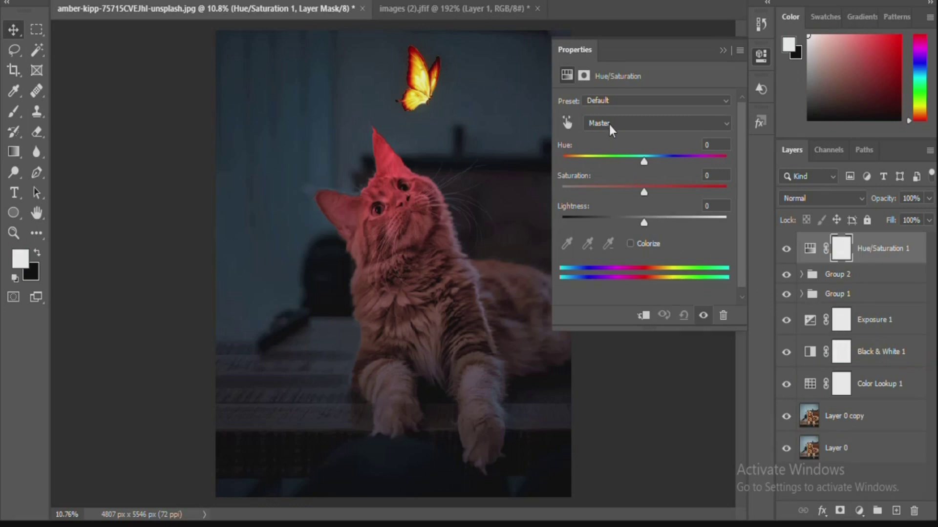
pyautogui.click(630, 244)
pyautogui.click(642, 316)
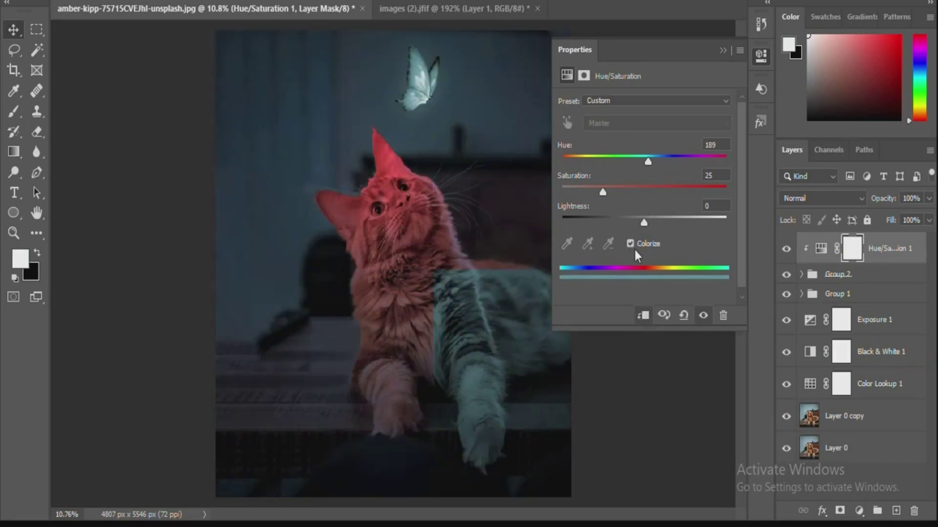
# Tint the butterfly glow red by setting the Hue/Saturation adjustment to hue 360, saturation 81 and lightness +33.
pyautogui.moveTo(652, 161); pyautogui.dragTo(677, 159)
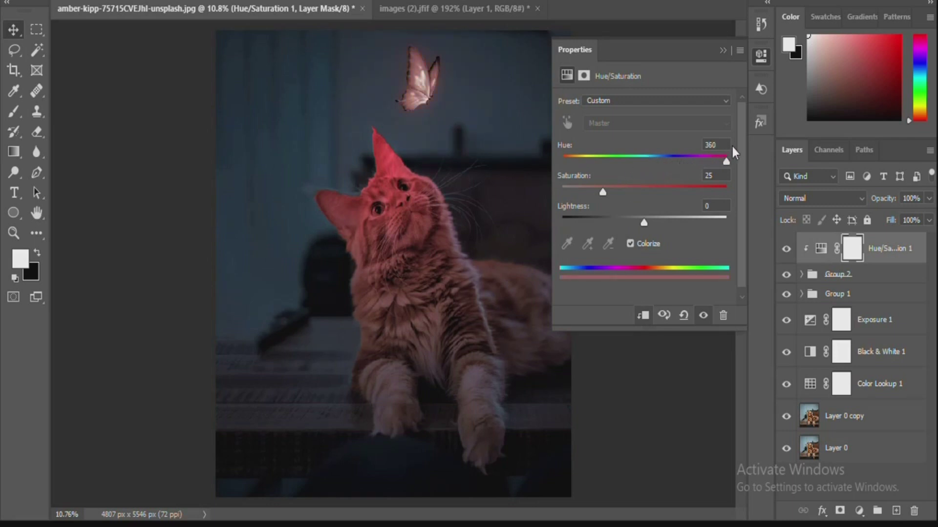
pyautogui.moveTo(602, 192); pyautogui.dragTo(657, 191)
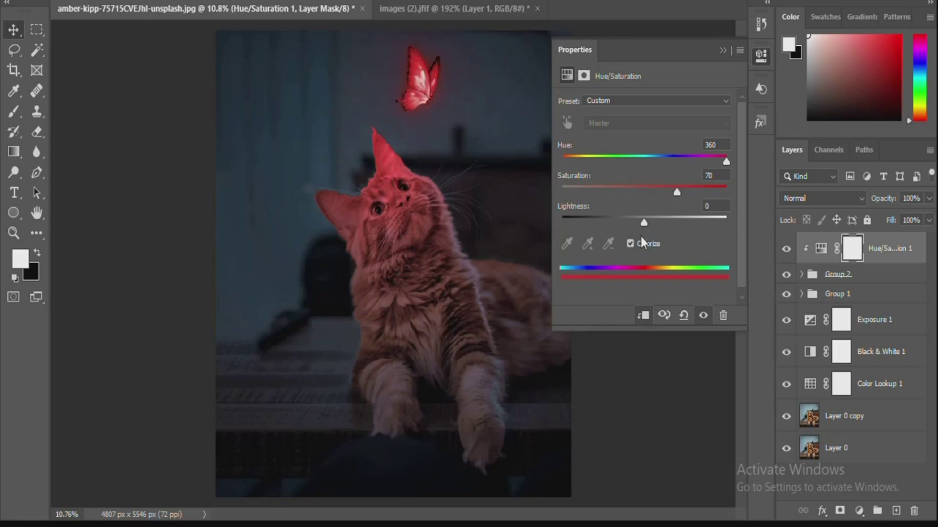
pyautogui.moveTo(643, 224); pyautogui.dragTo(671, 225)
pyautogui.moveTo(676, 193); pyautogui.dragTo(695, 193)
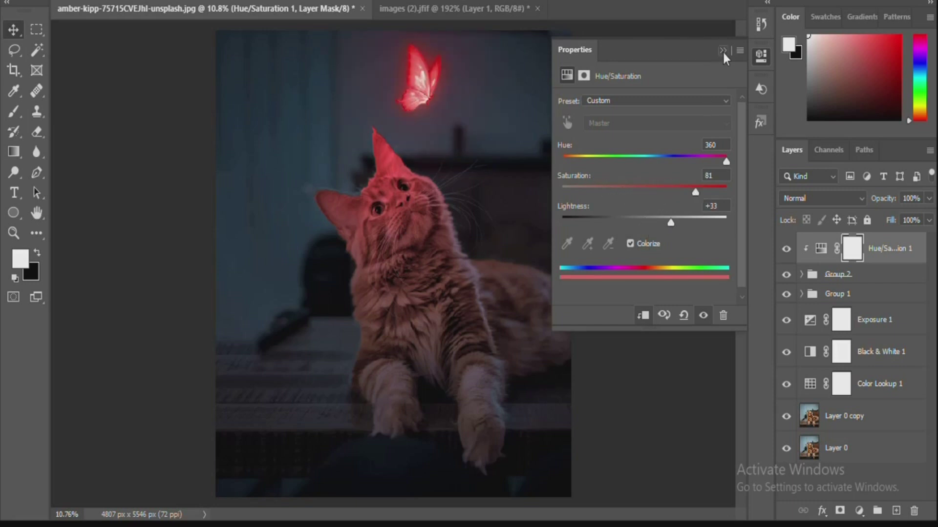
pyautogui.click(722, 51)
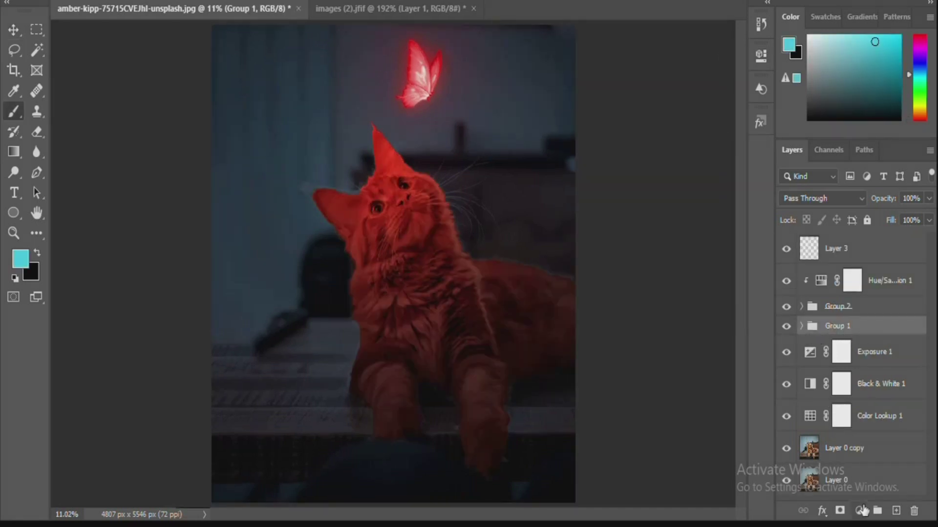
# Add a colorized Hue/Saturation adjustment clipped to Group 1 with hue 360, saturation 63 and lightness +40.
pyautogui.click(859, 511)
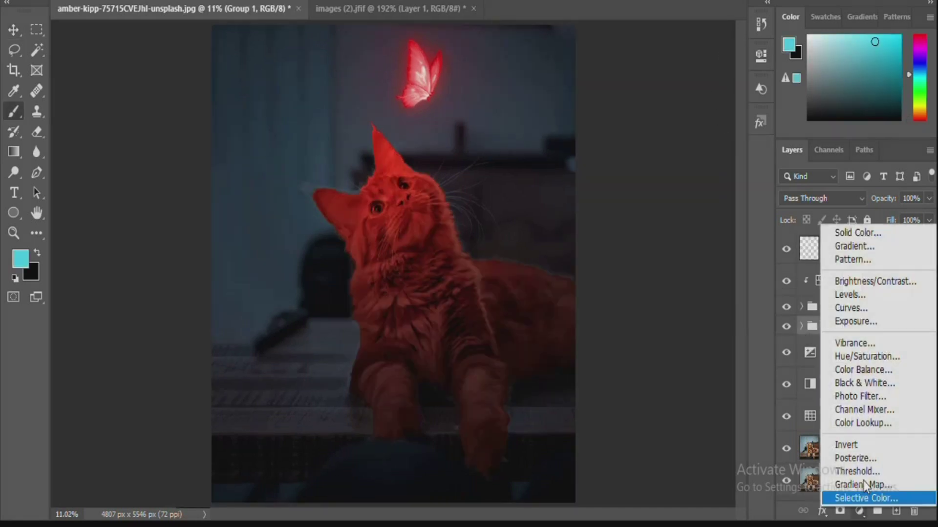
pyautogui.click(878, 356)
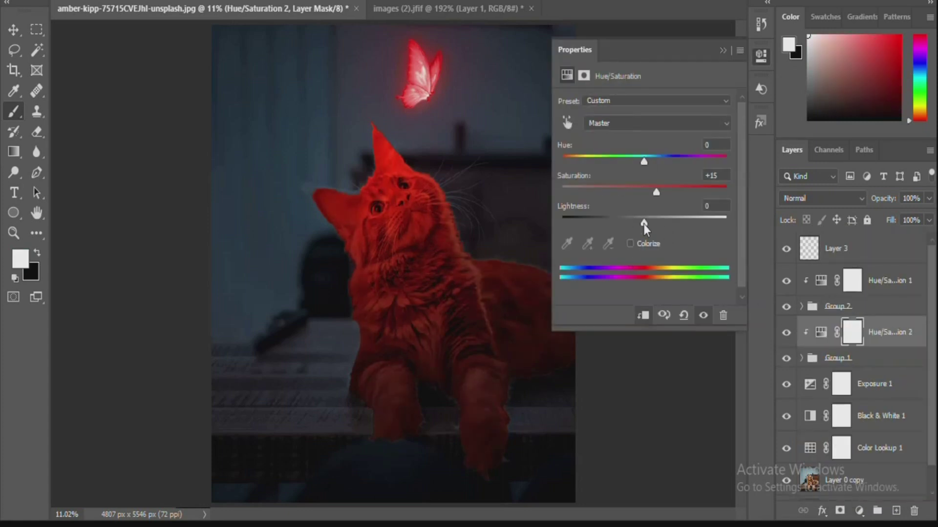
pyautogui.click(631, 243)
pyautogui.moveTo(641, 188); pyautogui.dragTo(726, 161)
pyautogui.click(665, 190)
pyautogui.moveTo(643, 222); pyautogui.dragTo(681, 226)
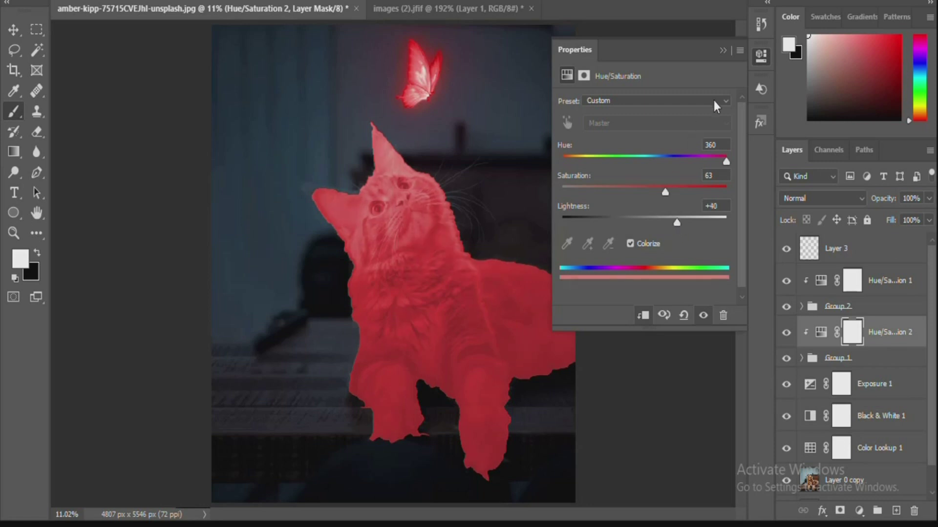
pyautogui.click(672, 218)
pyautogui.click(723, 50)
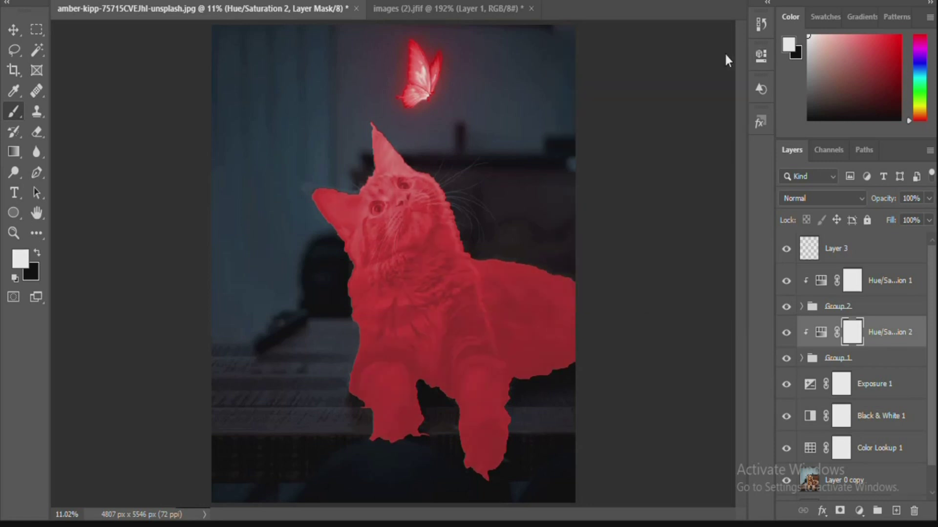
# Invert the mask of the cat group's Hue/Saturation adjustment to black and paint white over the cat's head.
pyautogui.click(861, 331)
pyautogui.click(859, 332)
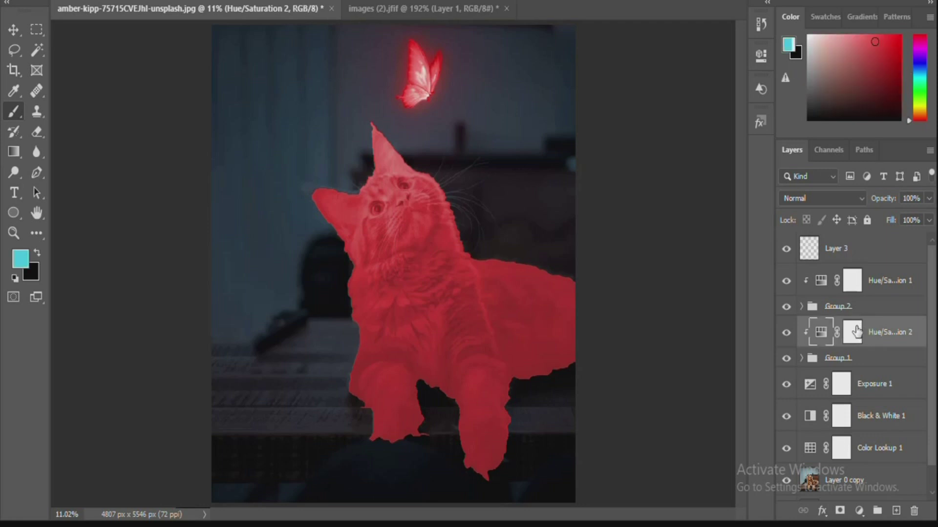
pyautogui.hotkey('ctrl', 'i')
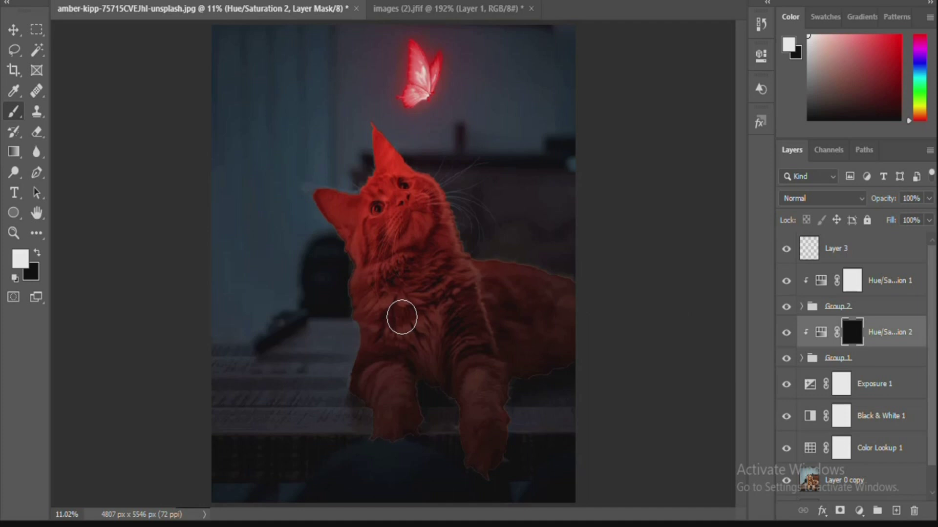
pyautogui.scroll(1, 400, 293)
pyautogui.scroll(2, 391, 103)
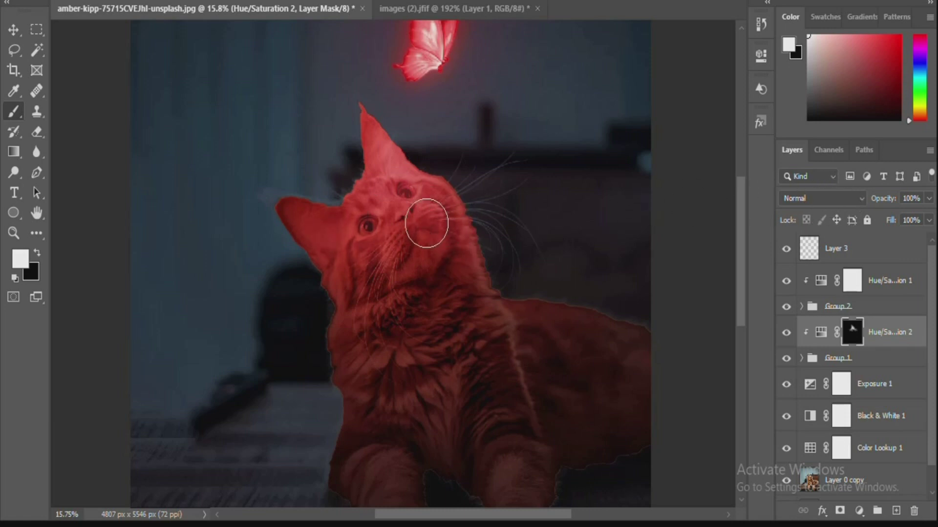
# Set the blend mode of the cat group's Hue/Saturation adjustment to Linear Dodge (Add).
pyautogui.click(839, 197)
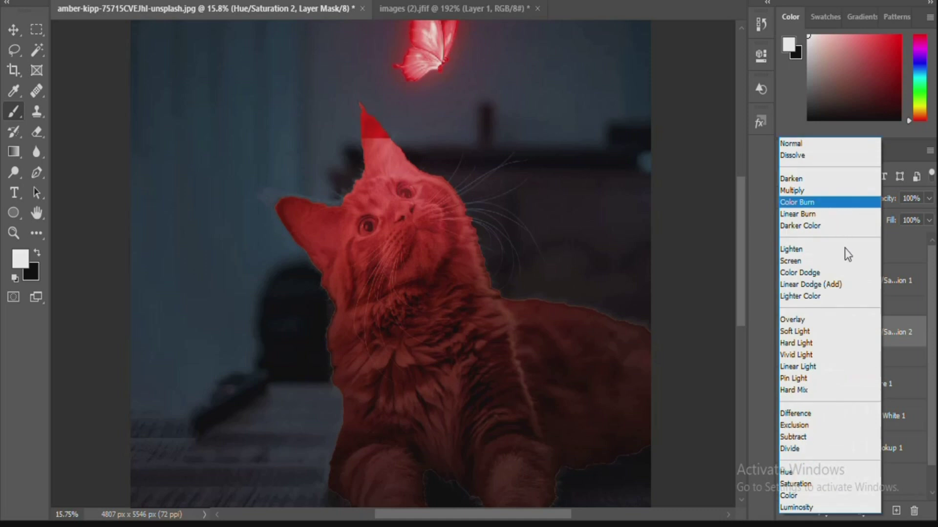
pyautogui.click(828, 284)
pyautogui.hotkey('ctrl', '0')
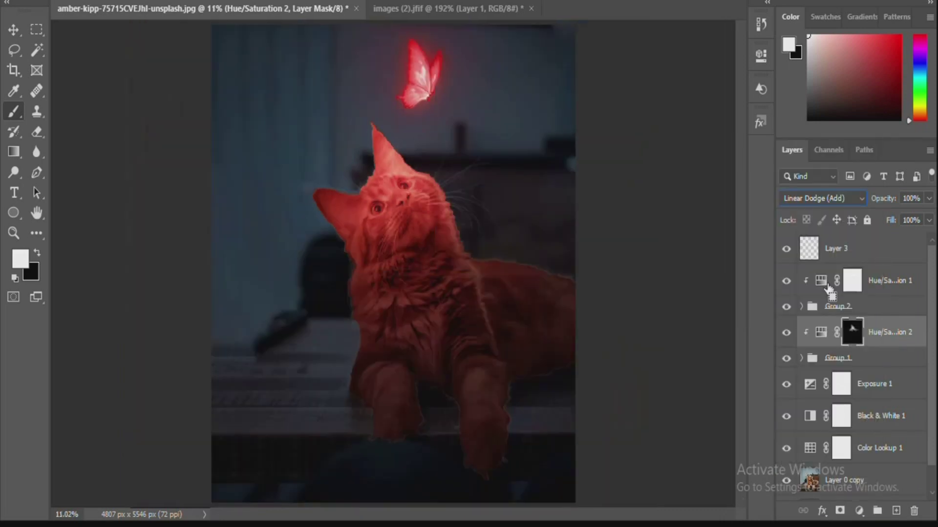
# Add a colorized Hue/Saturation adjustment clipped to Exposure 1 with hue 360, saturation 67 and lightness -31 to tint the background red.
pyautogui.click(841, 384)
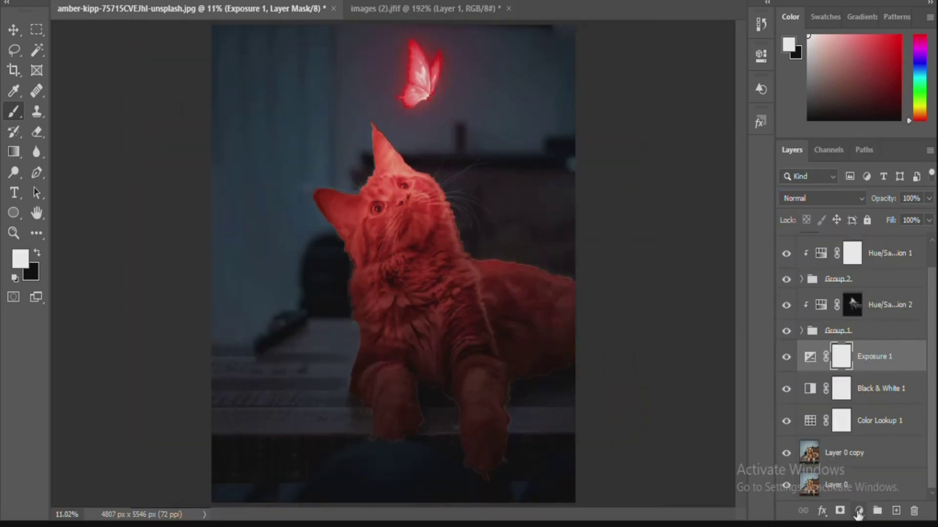
pyautogui.click(858, 512)
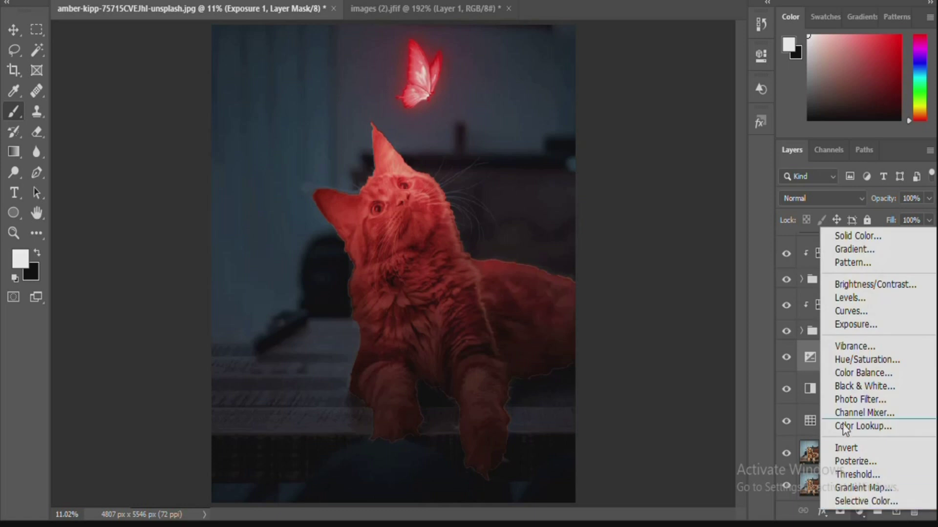
pyautogui.click(885, 359)
pyautogui.click(816, 359)
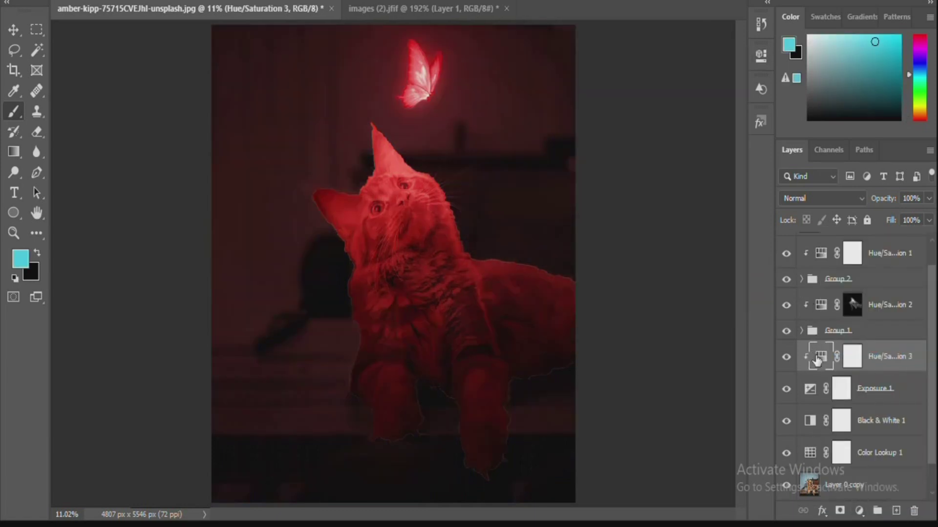
pyautogui.click(817, 359)
pyautogui.moveTo(631, 189); pyautogui.dragTo(615, 188)
pyautogui.click(702, 195)
pyautogui.click(666, 187)
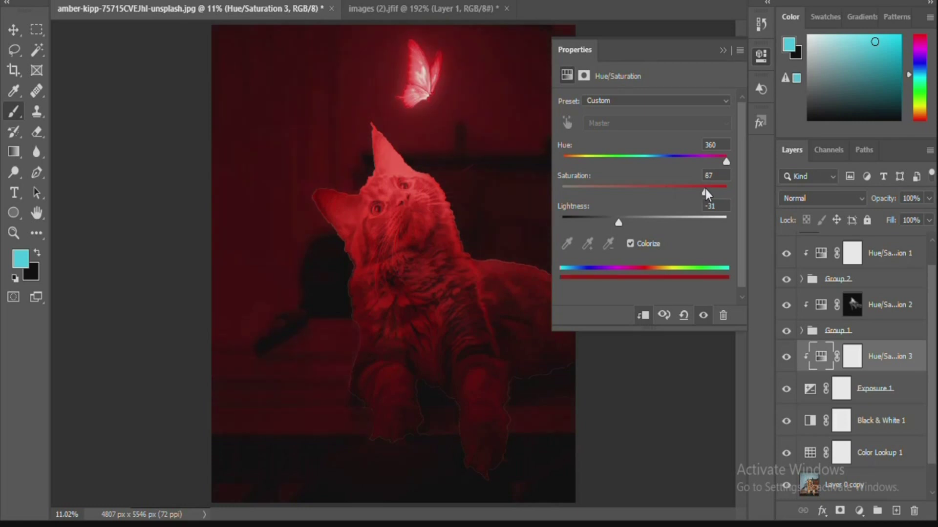
pyautogui.click(722, 52)
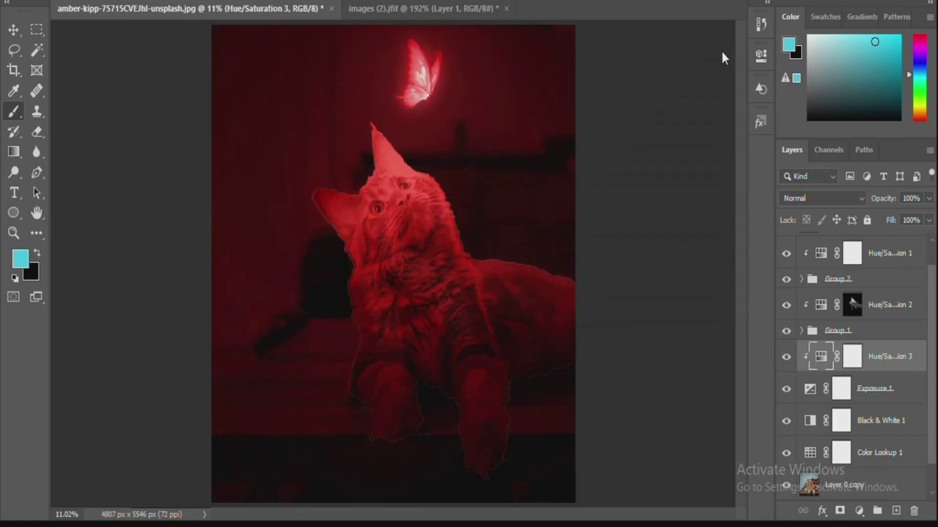
pyautogui.click(860, 331)
pyautogui.click(896, 511)
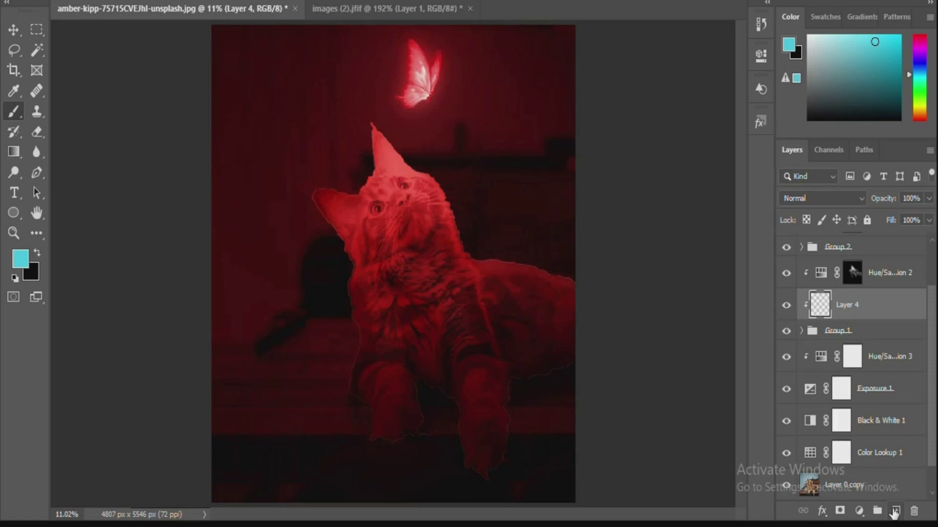
pyautogui.hotkey('ctrl', 'z')
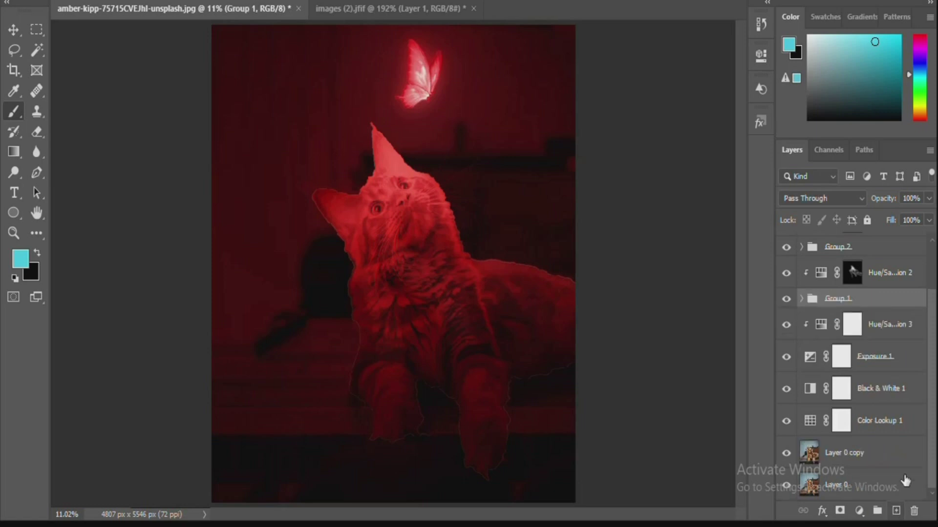
# Add a new empty layer at the top of the layer stack, above the butterfly group's Hue/Saturation adjustment.
pyautogui.scroll(2, 889, 273)
pyautogui.click(882, 258)
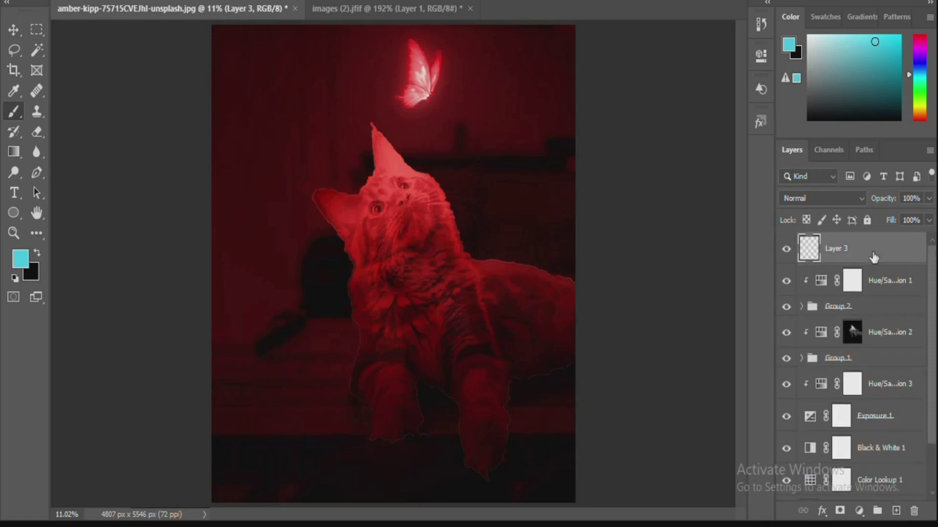
pyautogui.click(785, 250)
pyautogui.click(786, 249)
# Enlarge the brush to about 3100 px, choose the Soft Round preset and paint one cyan glow spot over the butterfly on the new layer.
pyautogui.press(']')
pyautogui.press(']')
pyautogui.press(']')
pyautogui.press(']')
pyautogui.press(']')
pyautogui.press(']')
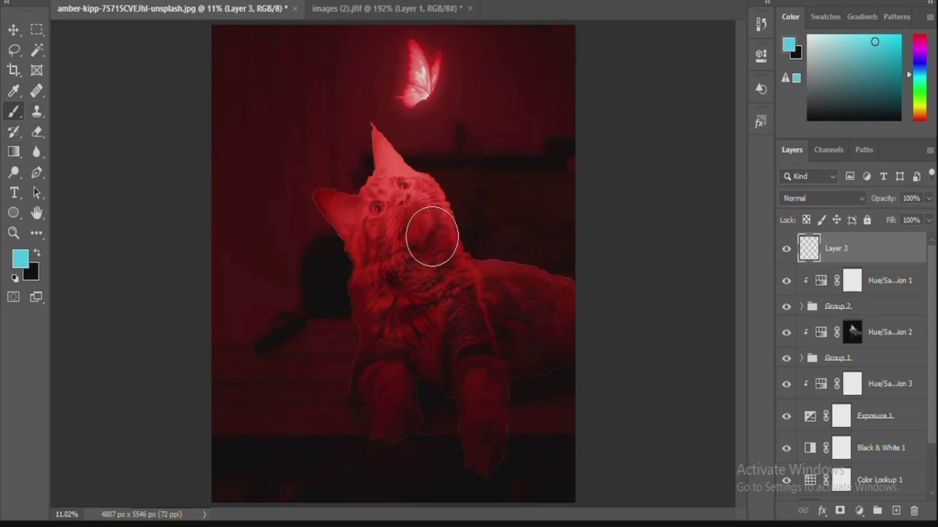
pyautogui.press(']')
pyautogui.press(']')
pyautogui.press(']')
pyautogui.press(']')
pyautogui.press(']')
pyautogui.press(']')
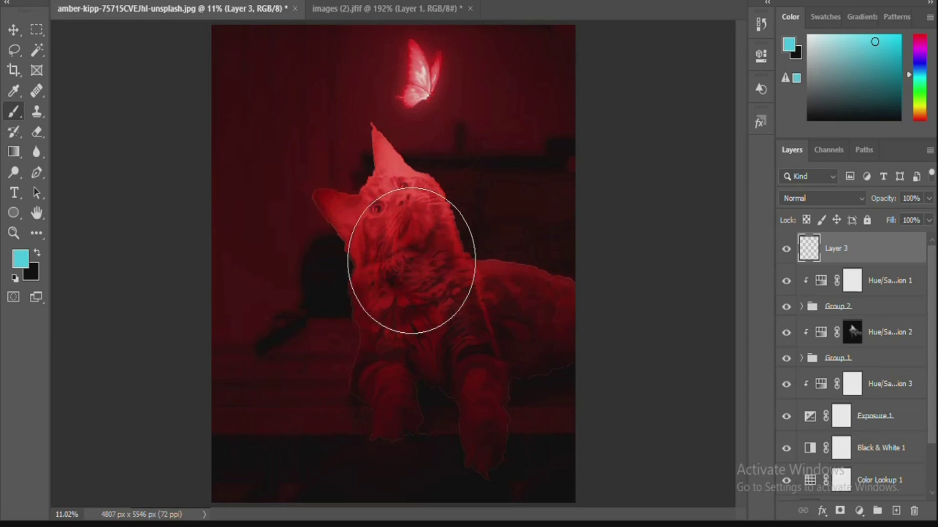
pyautogui.press(']')
pyautogui.press(']')
pyautogui.press(']')
pyautogui.press(']')
pyautogui.press(']')
pyautogui.press(']')
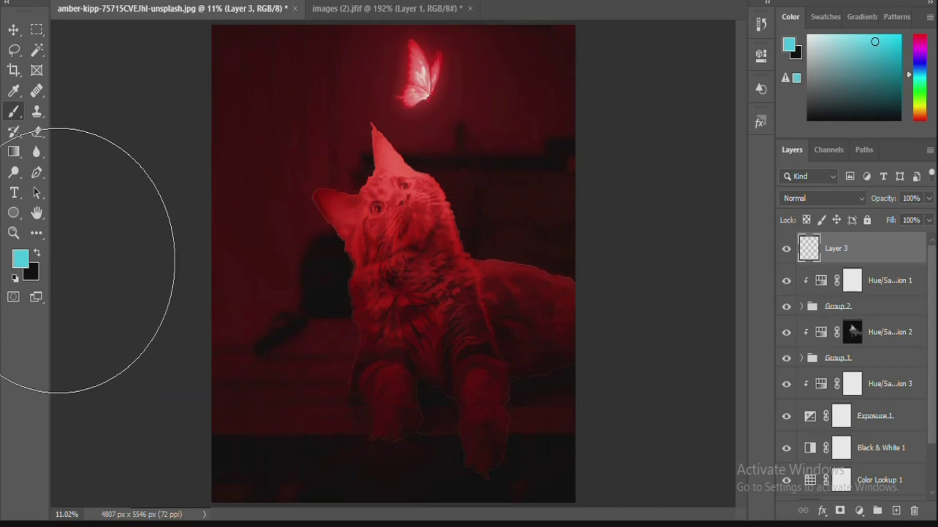
pyautogui.click(412, 290)
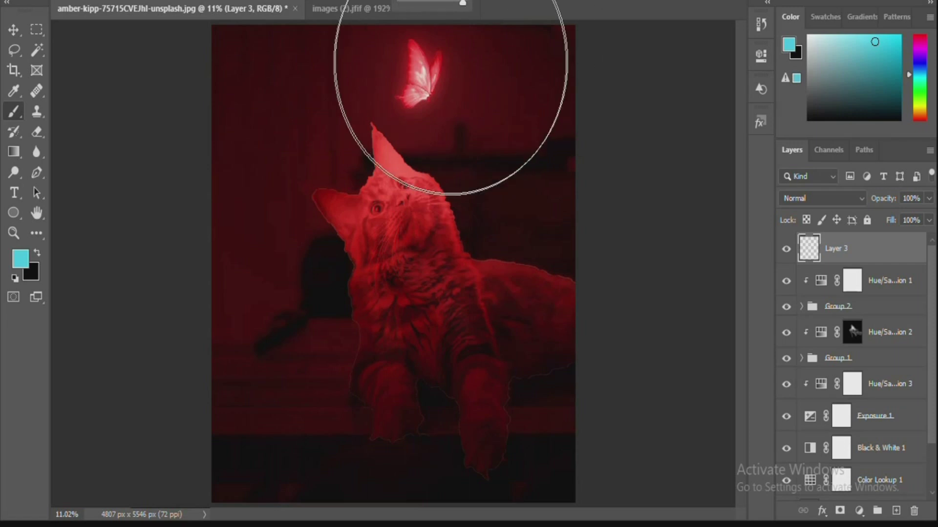
pyautogui.rightClick(419, 183)
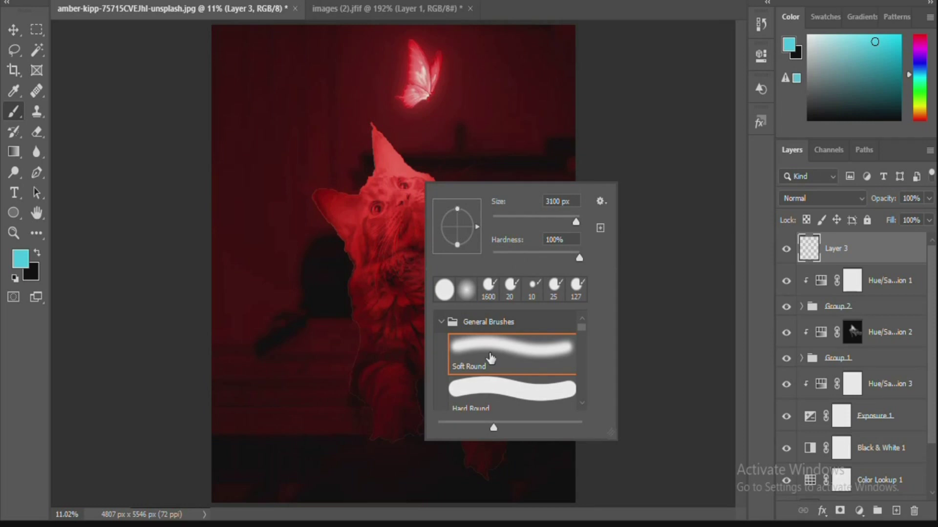
pyautogui.click(491, 355)
pyautogui.click(502, 117)
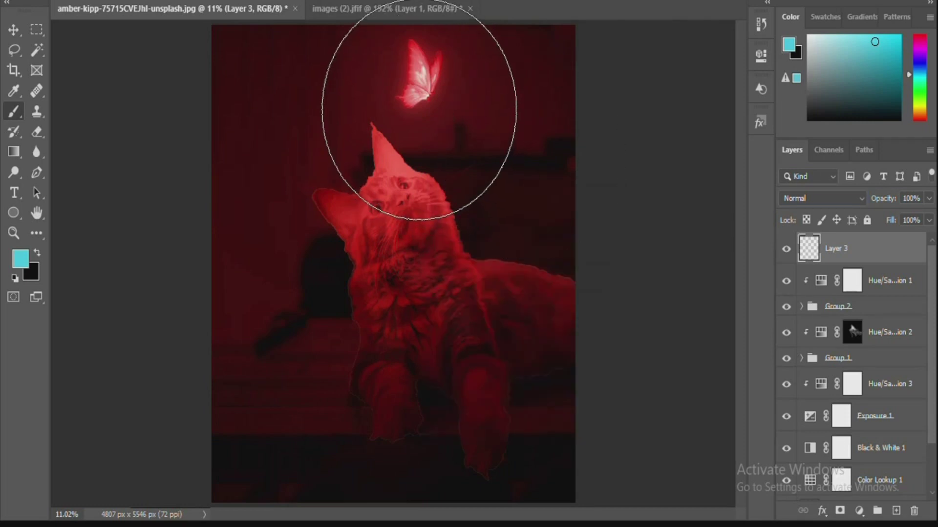
pyautogui.click(419, 109)
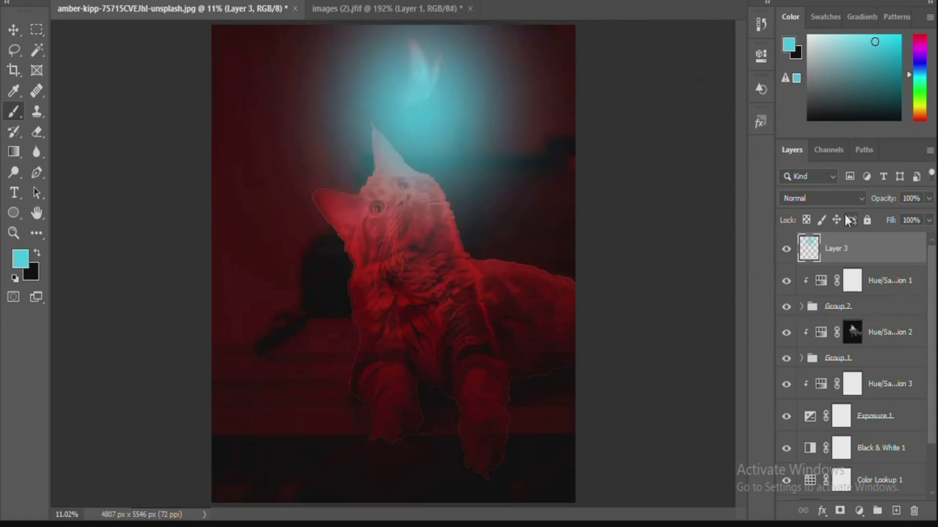
# Invert the cyan glow spot's colour and set its layer's blend mode to Divide.
pyautogui.hotkey('ctrl', 'i')
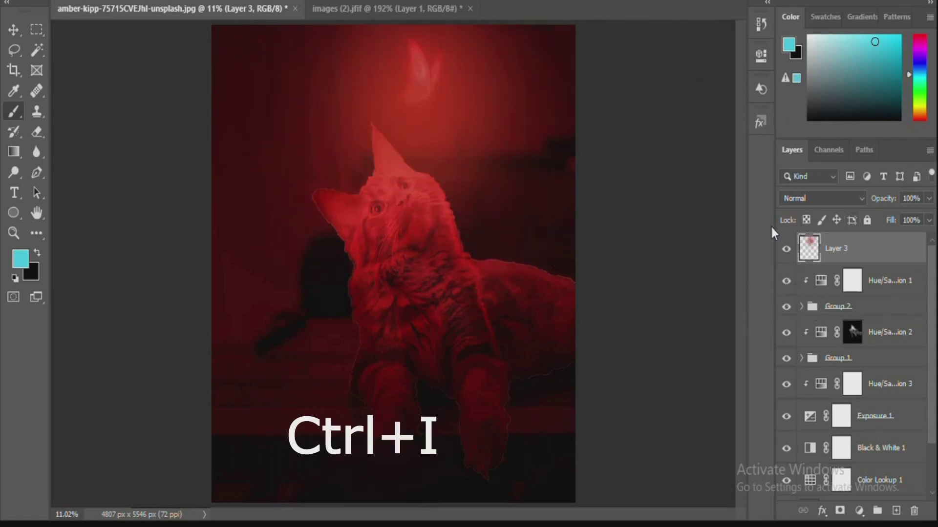
pyautogui.click(831, 198)
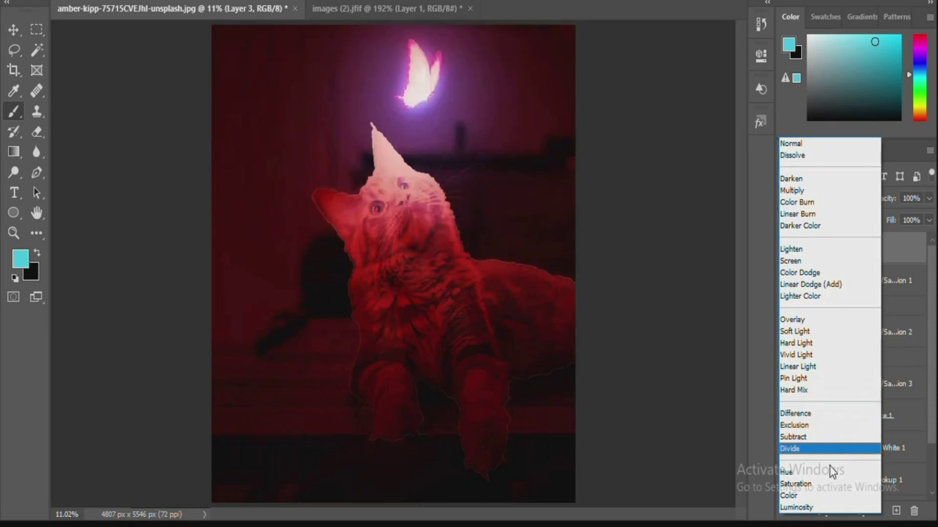
pyautogui.click(834, 449)
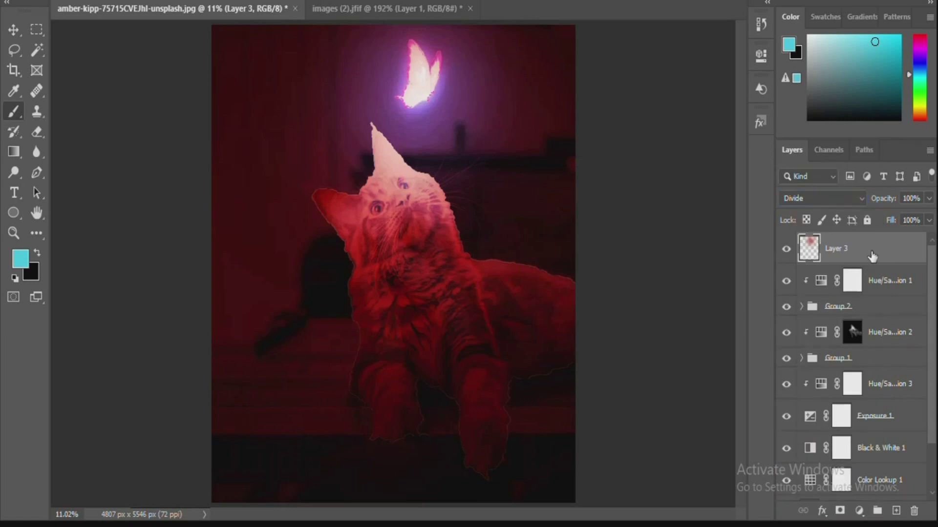
pyautogui.moveTo(872, 254); pyautogui.dragTo(886, 317)
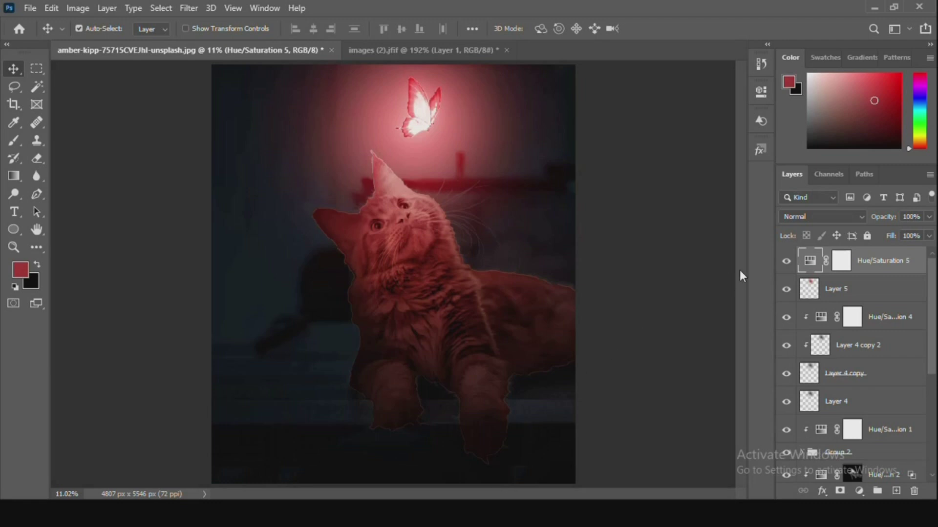
# Colorize the topmost Hue/Saturation adjustment with hue 165 and saturation 41 to tint the whole image green.
pyautogui.doubleClick(810, 262)
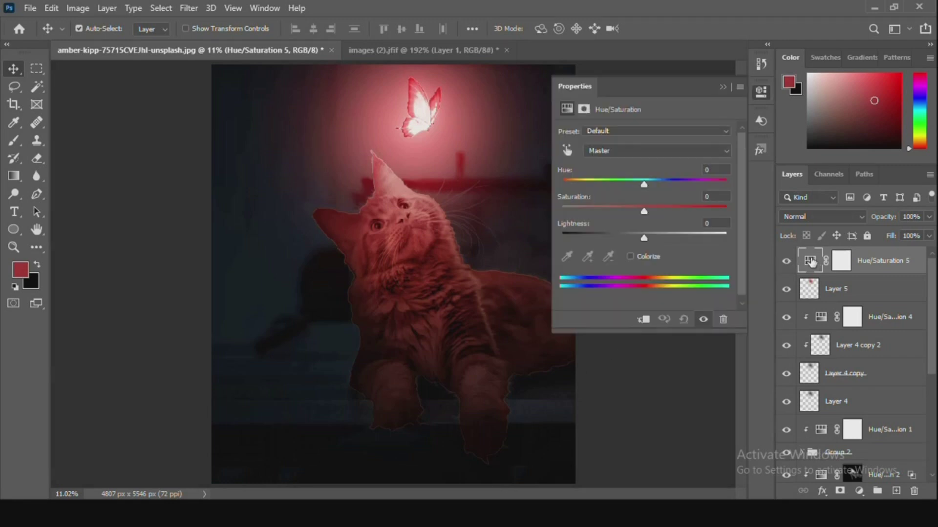
pyautogui.click(629, 257)
pyautogui.click(637, 180)
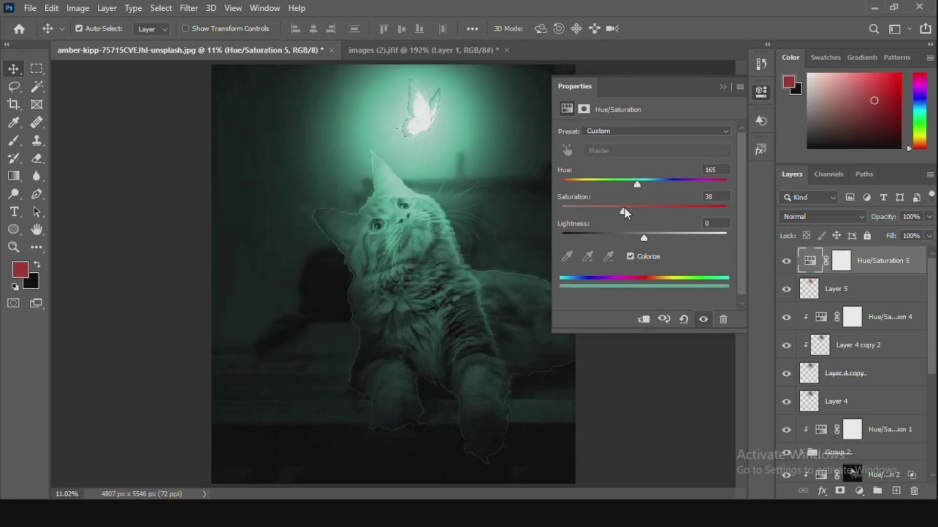
pyautogui.click(721, 87)
# Try raising the Exposure 1 adjustment's exposure to +1.76.
pyautogui.scroll(-1, 866, 312)
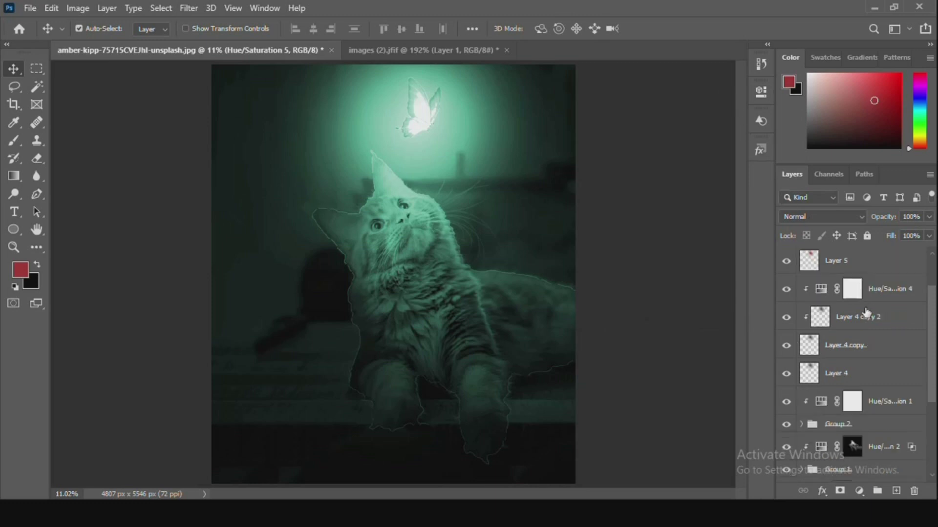
pyautogui.scroll(-5, 866, 312)
pyautogui.click(810, 361)
pyautogui.doubleClick(809, 362)
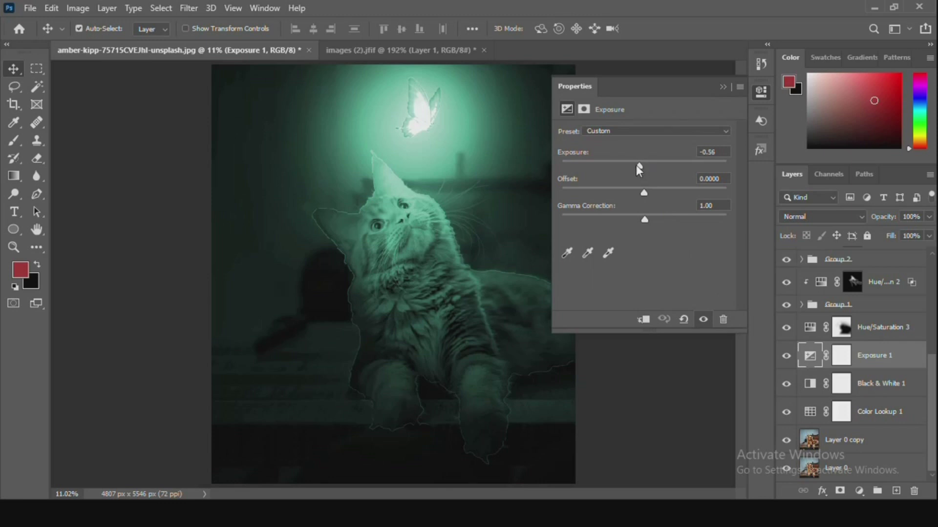
pyautogui.moveTo(631, 165); pyautogui.dragTo(655, 164)
pyautogui.moveTo(711, 152); pyautogui.dragTo(701, 151)
pyautogui.press('BackSpace')
pyautogui.write('1.76')
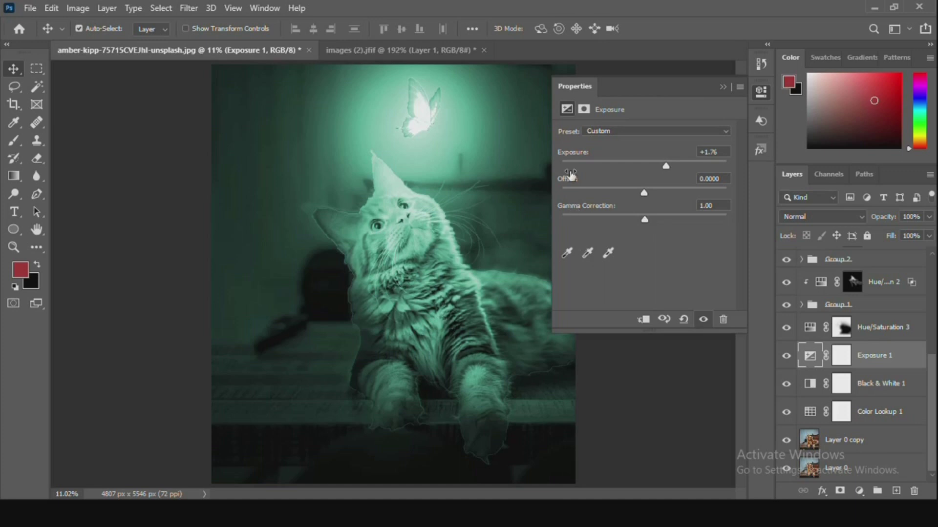
pyautogui.click(725, 86)
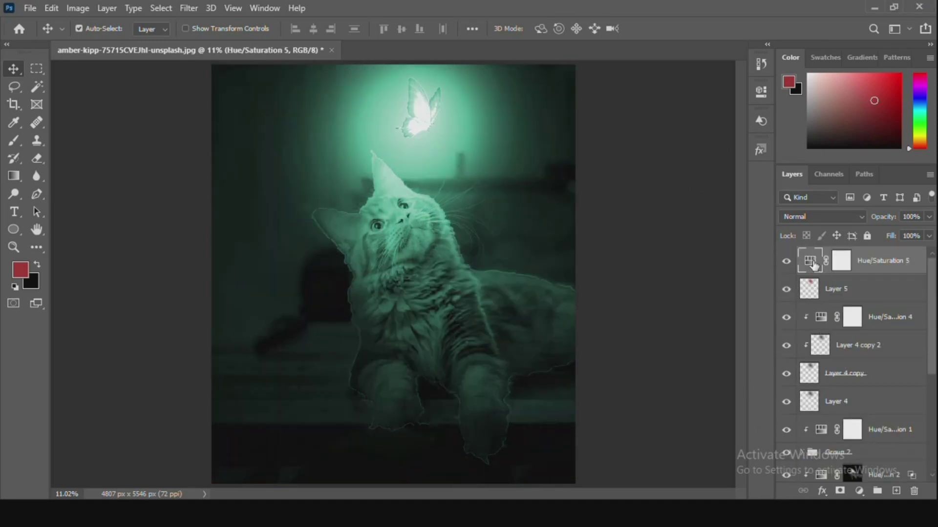
# Change the topmost Hue/Saturation adjustment to hue 329 and saturation 52 for a pink tint.
pyautogui.doubleClick(814, 265)
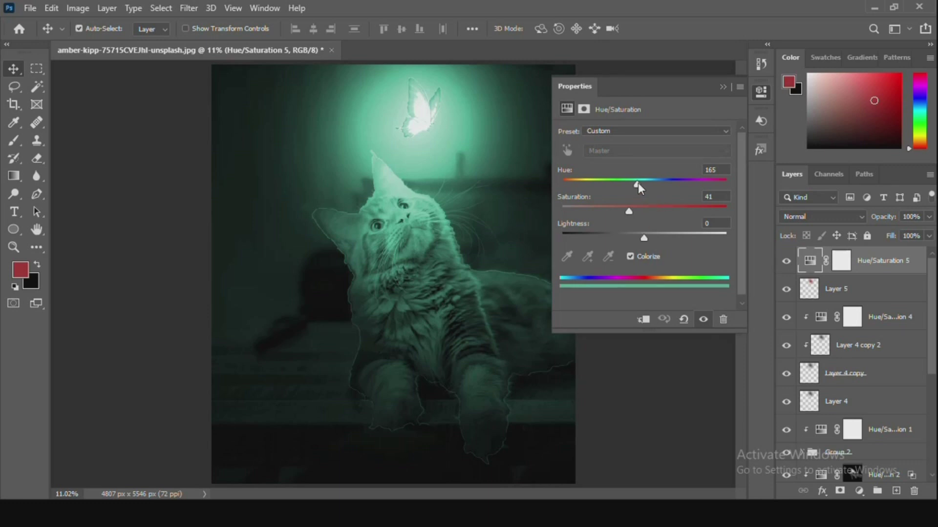
pyautogui.moveTo(638, 183); pyautogui.dragTo(702, 184)
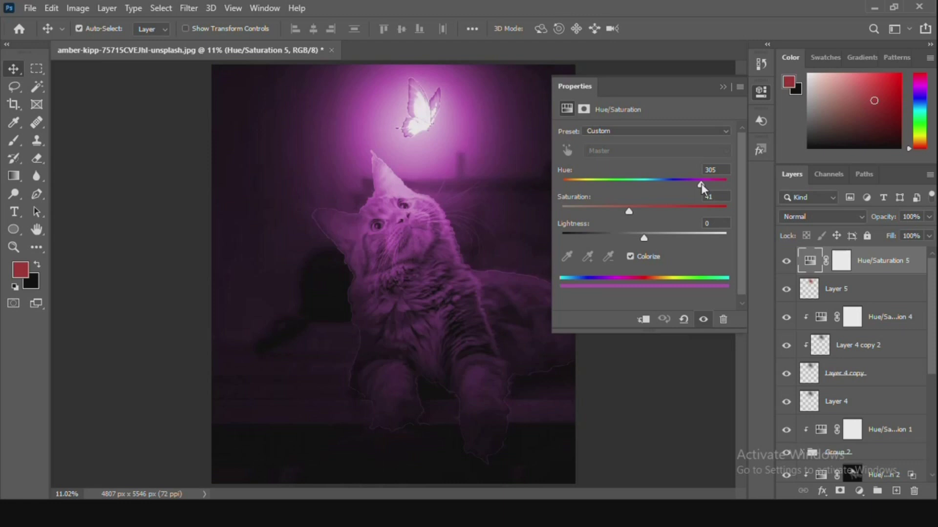
pyautogui.moveTo(702, 184)
pyautogui.mouseDown()
pyautogui.moveTo(561, 183)
pyautogui.moveTo(746, 166)
pyautogui.moveTo(612, 177)
pyautogui.moveTo(689, 179)
pyautogui.mouseUp()
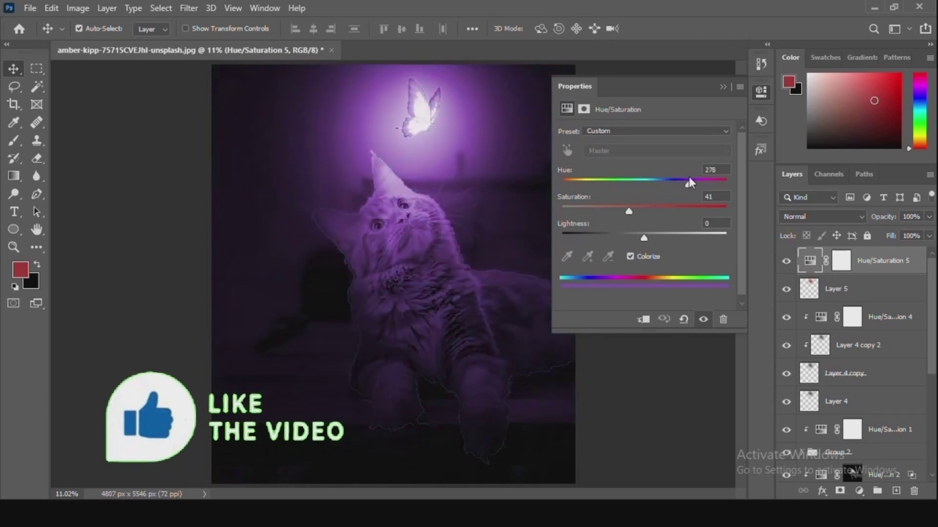
pyautogui.moveTo(634, 209); pyautogui.dragTo(647, 208)
pyautogui.moveTo(681, 181); pyautogui.dragTo(713, 178)
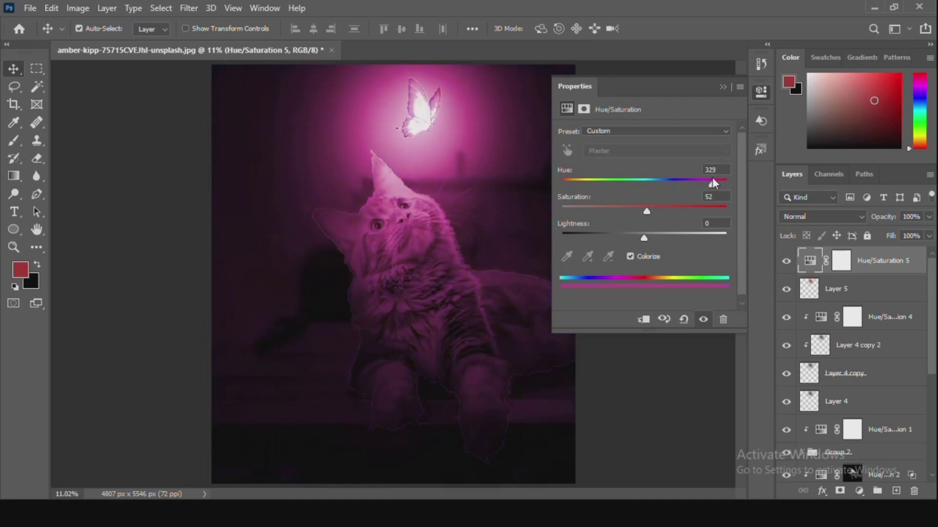
pyautogui.click(722, 86)
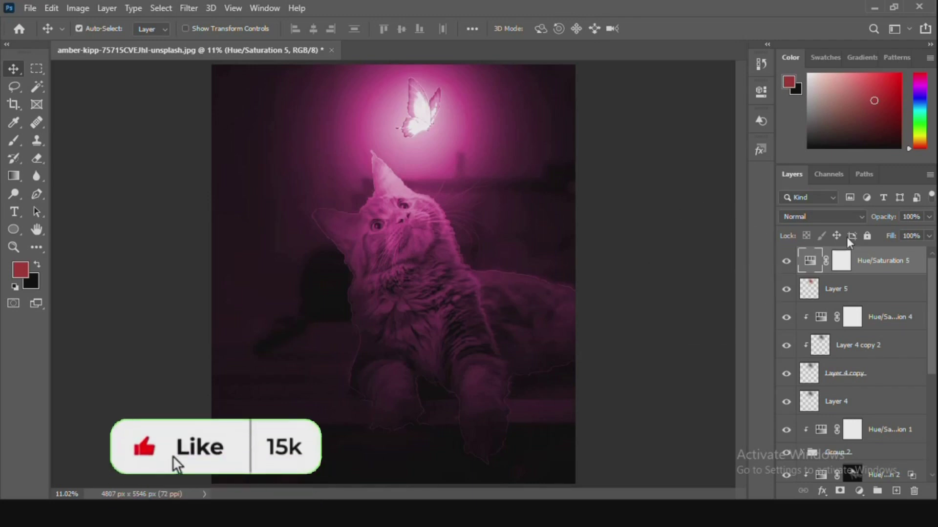
# Set the topmost Hue/Saturation adjustment's hue to 27 for a warm orange tint.
pyautogui.click(760, 92)
pyautogui.click(672, 179)
pyautogui.moveTo(672, 179); pyautogui.dragTo(573, 187)
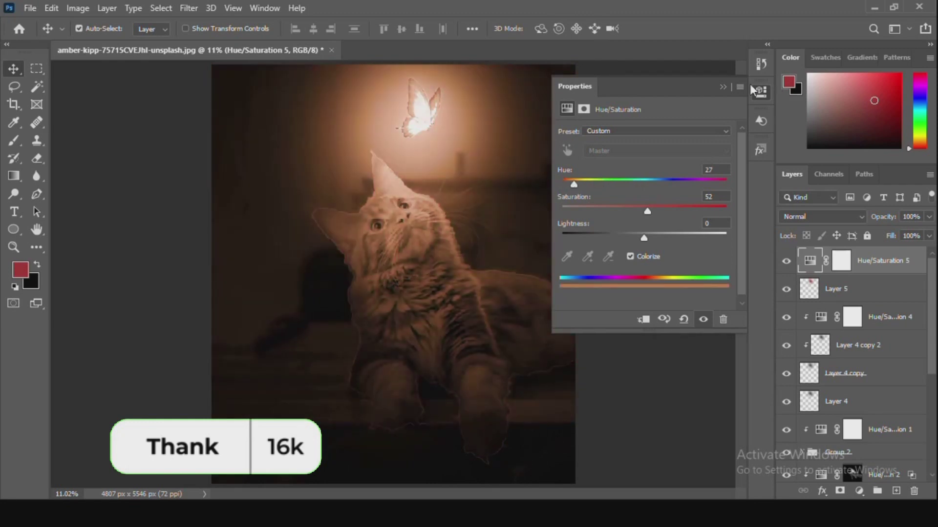
pyautogui.click(722, 86)
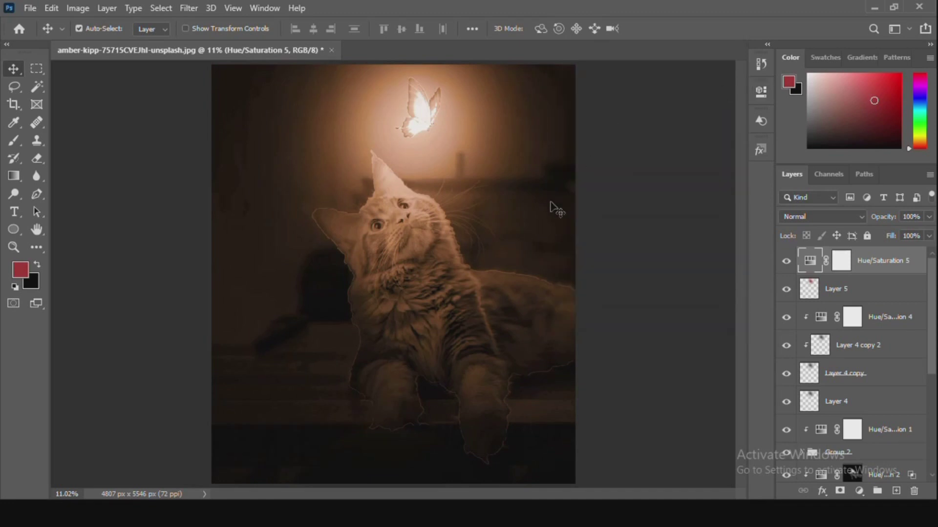